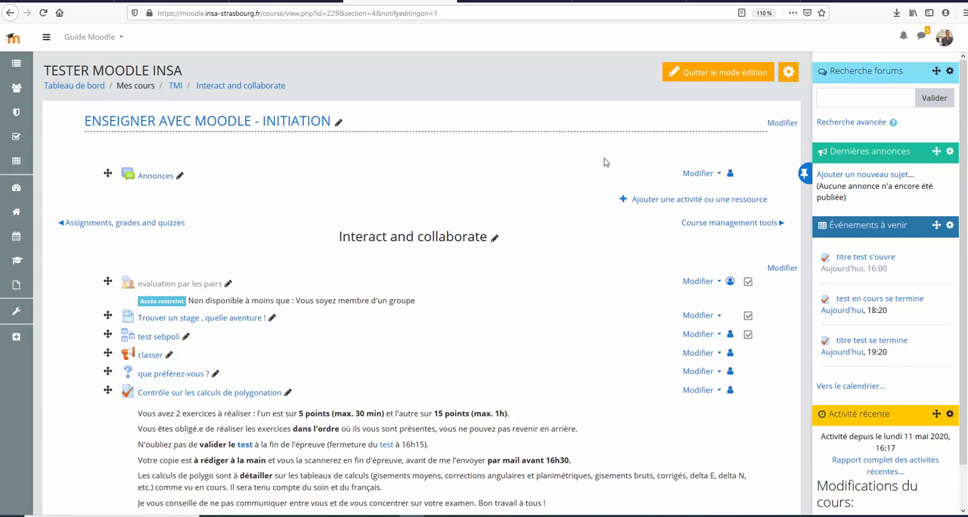
Step: Add a new Test activity to the "Interact and collaborate" section of the course
{"action": "scroll", "coordinate": [599, 167], "scroll_direction": "down", "scroll_amount": 2}
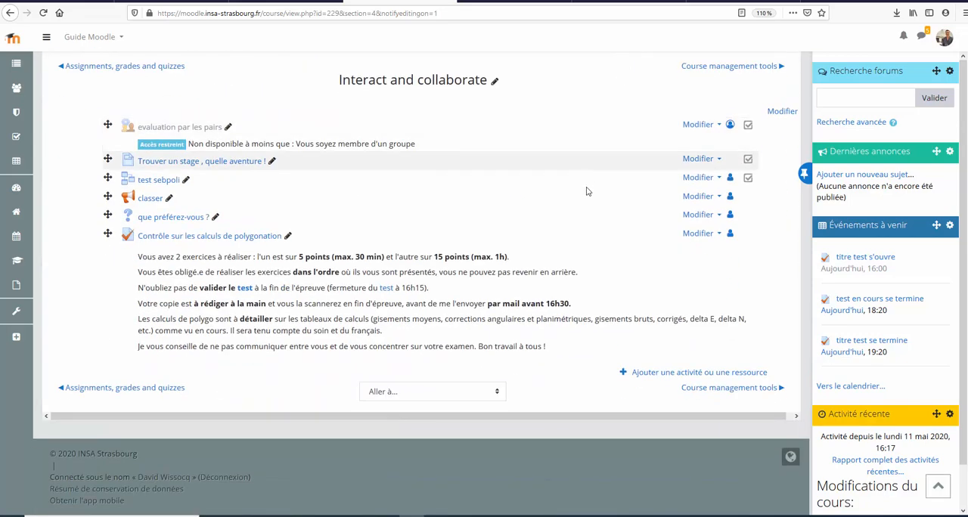
{"action": "scroll", "coordinate": [590, 190], "scroll_direction": "up", "scroll_amount": 2}
{"action": "scroll", "coordinate": [589, 190], "scroll_direction": "up", "scroll_amount": 1}
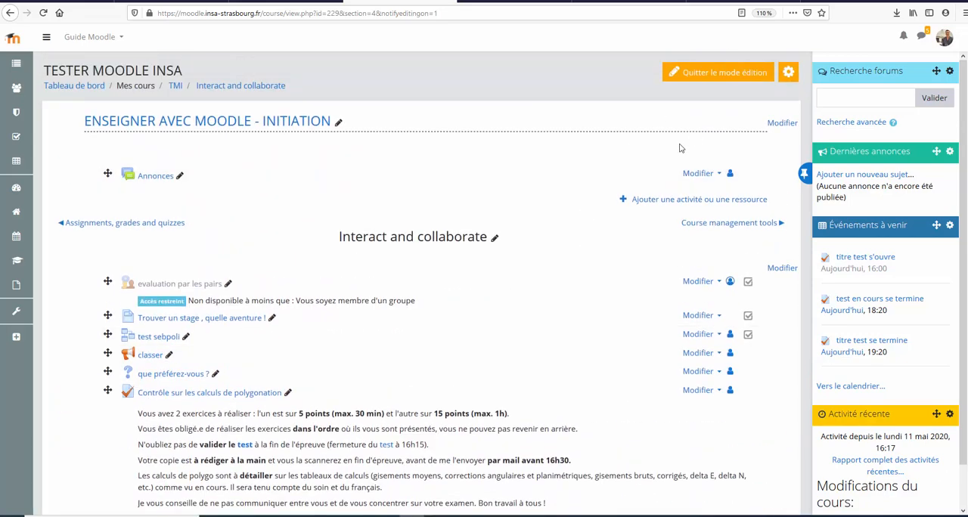
{"action": "scroll", "coordinate": [685, 254], "scroll_direction": "down", "scroll_amount": 5}
{"action": "left_click", "coordinate": [656, 373]}
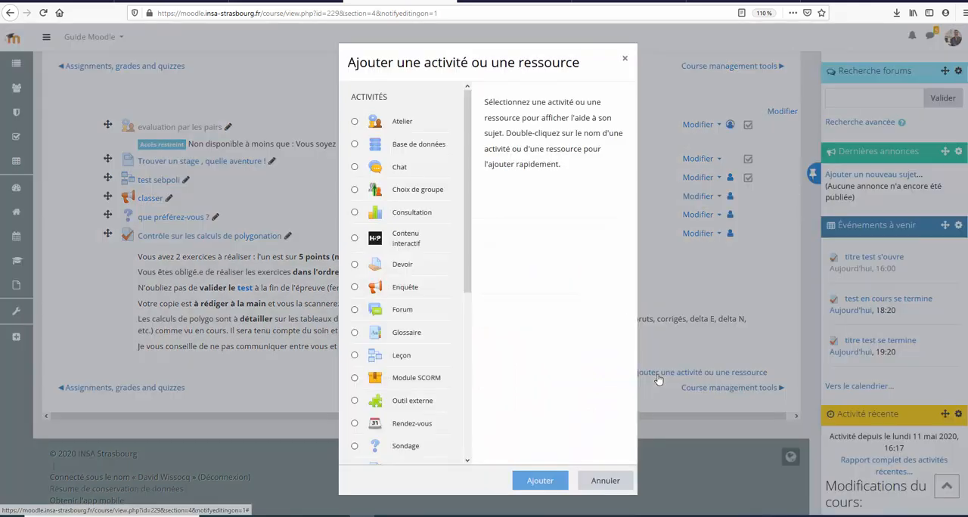
{"action": "scroll", "coordinate": [417, 304], "scroll_direction": "down", "scroll_amount": 2}
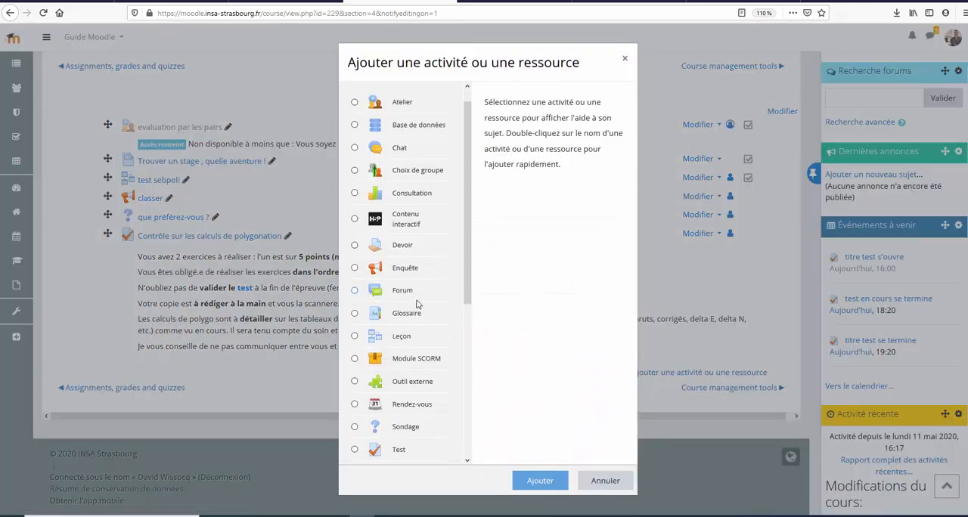
{"action": "scroll", "coordinate": [411, 318], "scroll_direction": "down", "scroll_amount": 2}
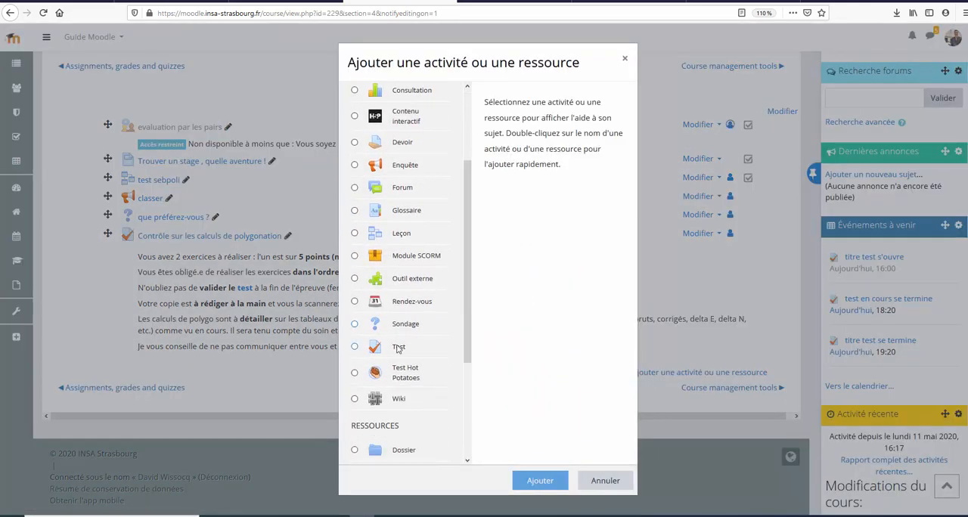
{"action": "left_click", "coordinate": [399, 348]}
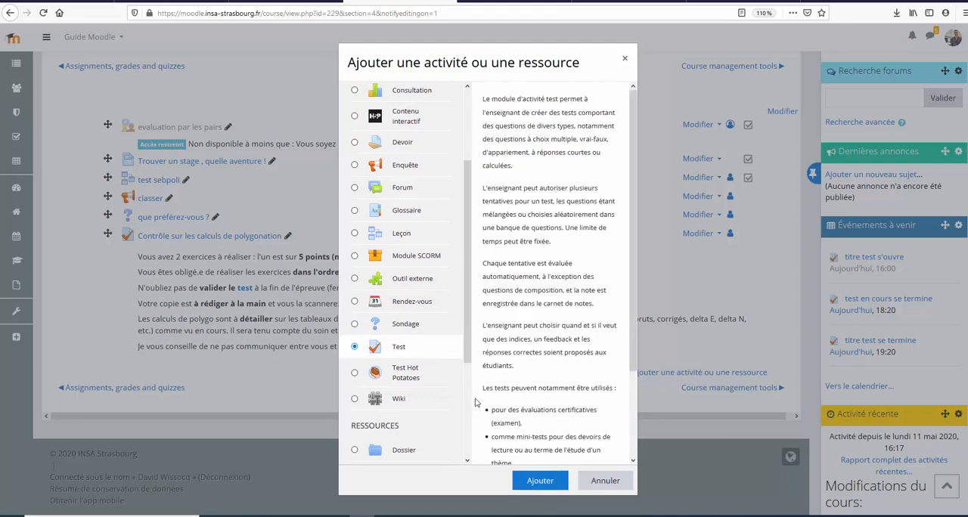
{"action": "left_click", "coordinate": [540, 481]}
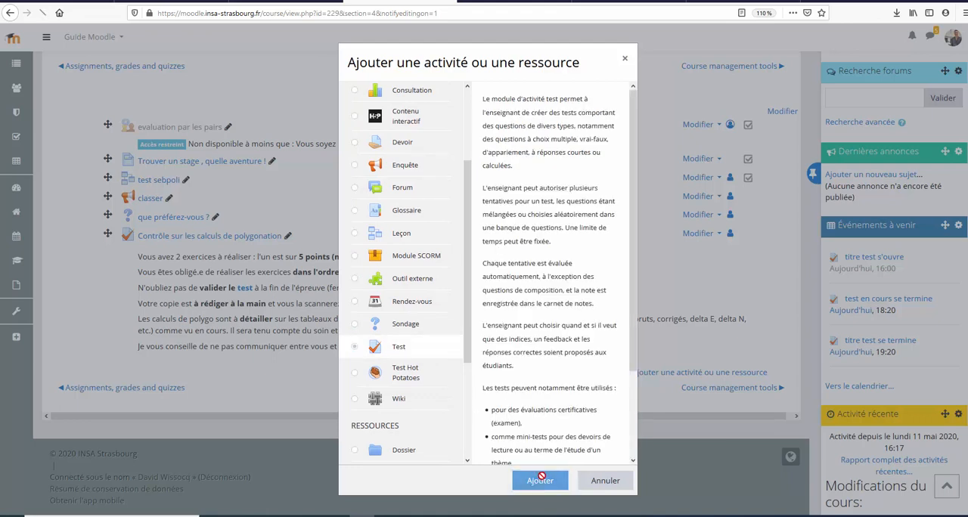
Step: Name the test "un exemple d'évaluation à distance" and paste the prepared opening, closing and grading information as its description
{"action": "left_click", "coordinate": [316, 183]}
{"action": "type", "text": "un exemple d'évaluation à distance"}
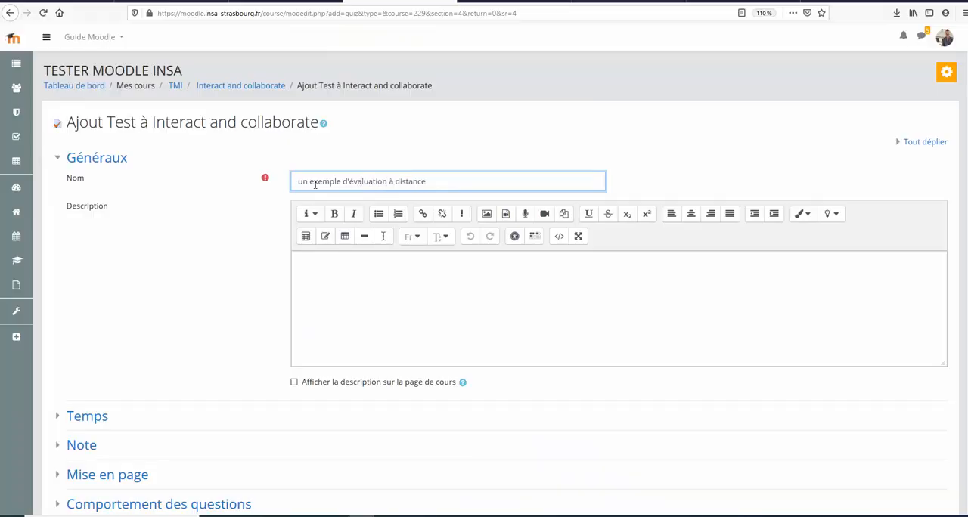
{"action": "left_click", "coordinate": [340, 284]}
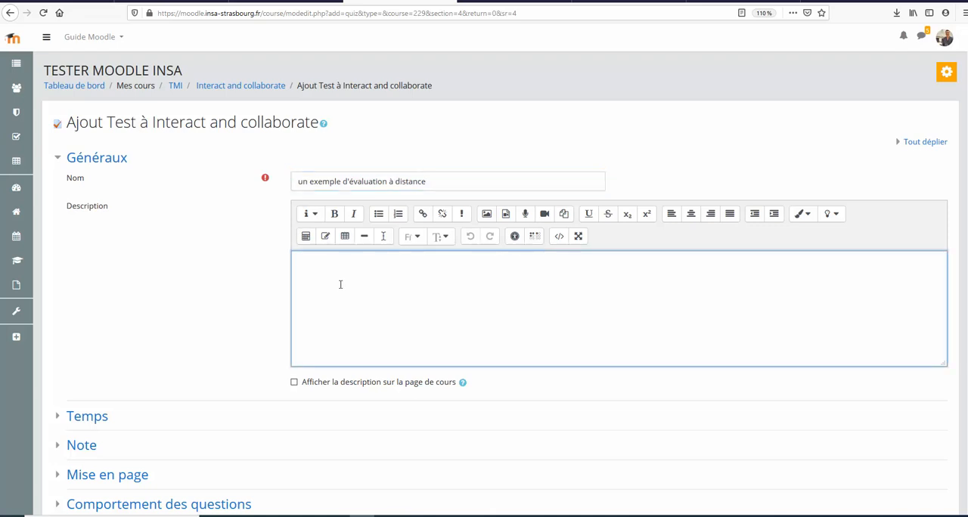
{"action": "type", "text": "Ouverture : 11/05/20 à 16H Fermeture :  11/05/20 à 18H20 20 minutes supplémentaires sont octroyés en cas d'incident technique L'évaluation est sur 20 points Chaque question est noté sur 5 points"}
Step: Activate the test's opening date in the Temps settings and set it to 11 mai 2020 at 16:00
{"action": "scroll", "coordinate": [221, 225], "scroll_direction": "down", "scroll_amount": 2}
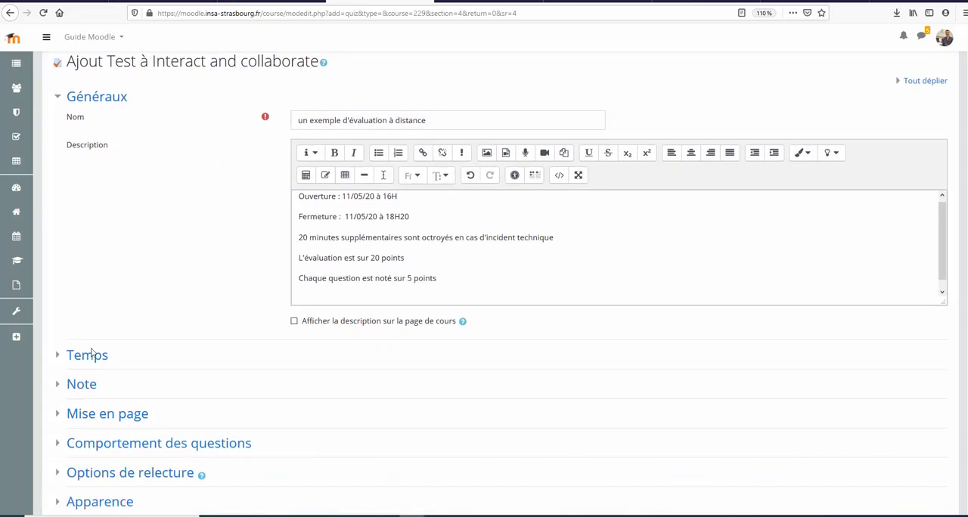
{"action": "left_click", "coordinate": [67, 355]}
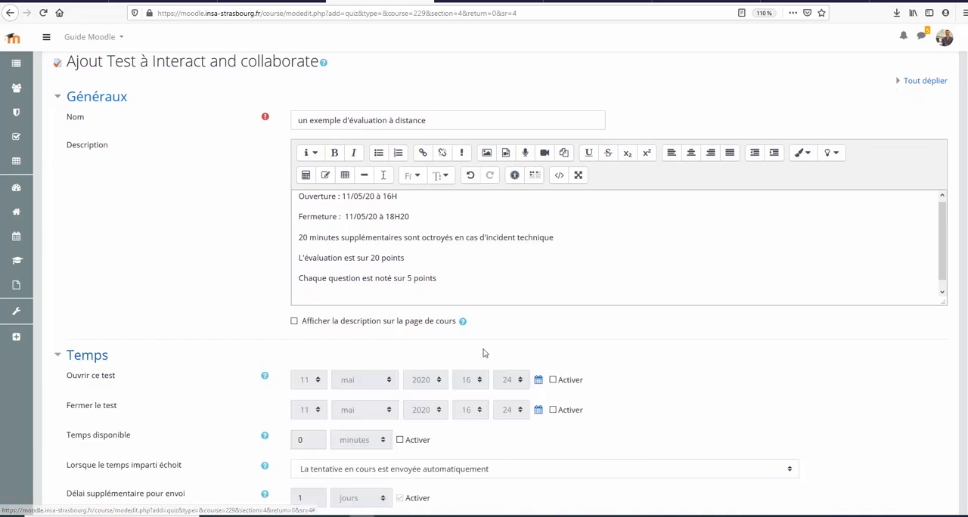
{"action": "scroll", "coordinate": [506, 389], "scroll_direction": "down", "scroll_amount": 2}
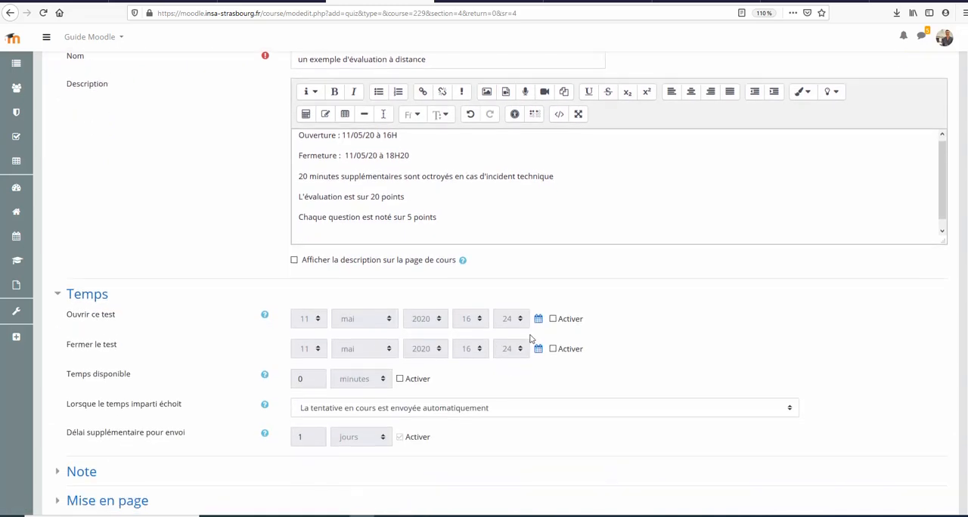
{"action": "left_click", "coordinate": [552, 318]}
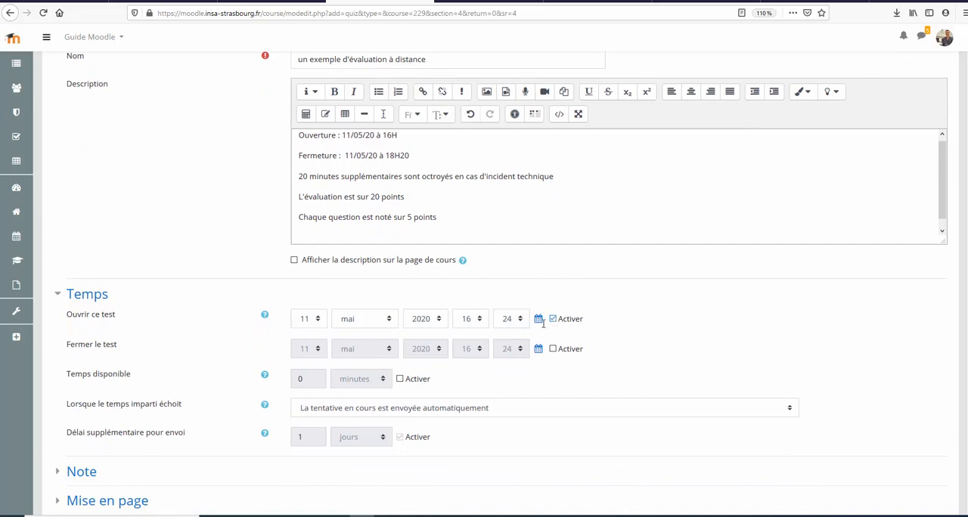
{"action": "left_click", "coordinate": [519, 321]}
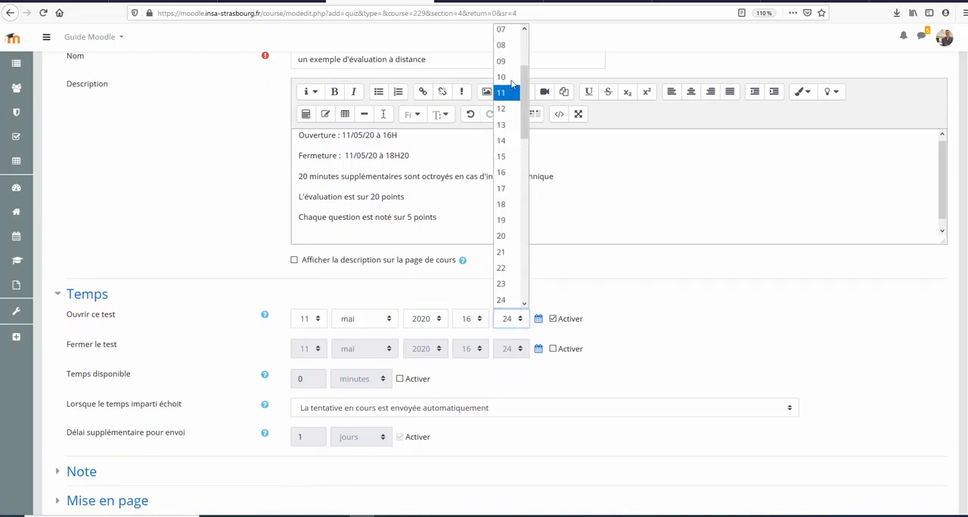
{"action": "scroll", "coordinate": [511, 76], "scroll_direction": "up", "scroll_amount": 3}
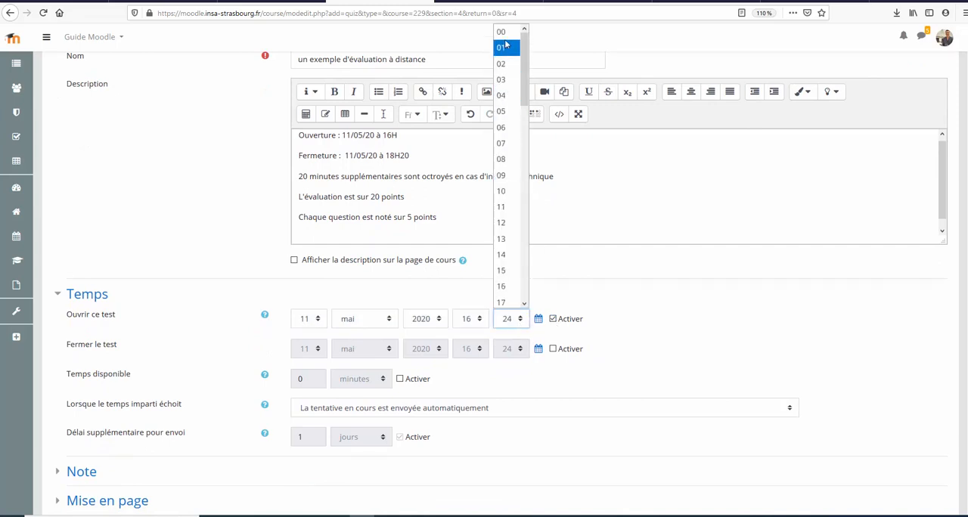
{"action": "left_click", "coordinate": [510, 36]}
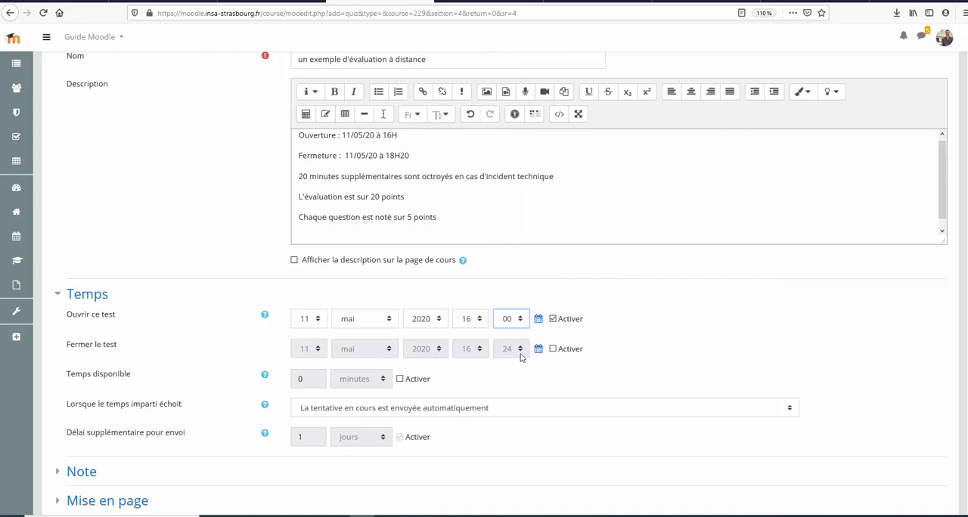
Step: Activate the test's closing date and set it to 11 mai 2020 at 18:20
{"action": "left_click", "coordinate": [553, 349]}
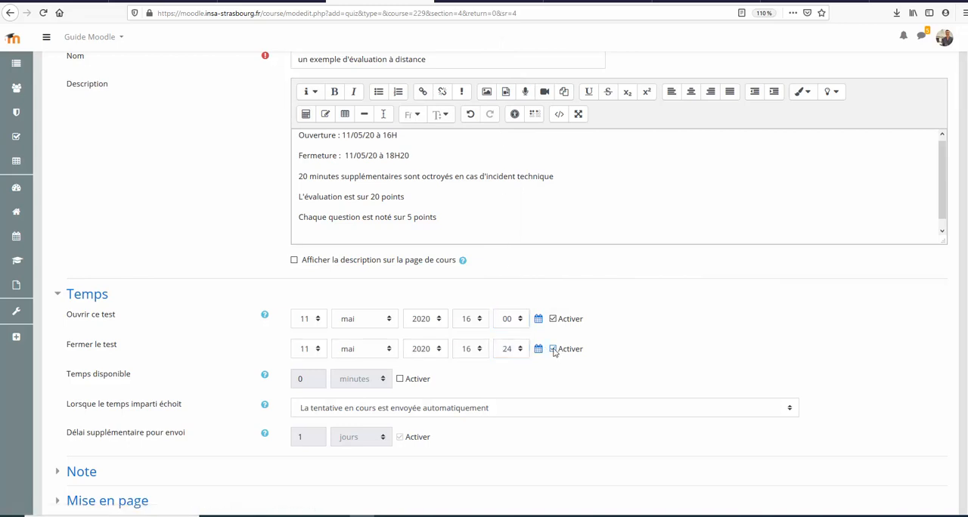
{"action": "left_click", "coordinate": [478, 353]}
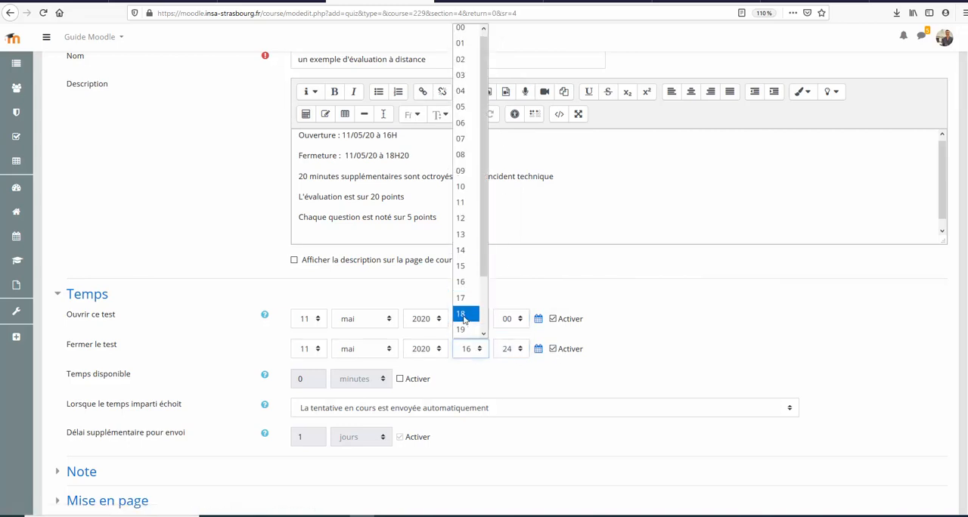
{"action": "left_click", "coordinate": [467, 321]}
{"action": "left_click", "coordinate": [518, 351]}
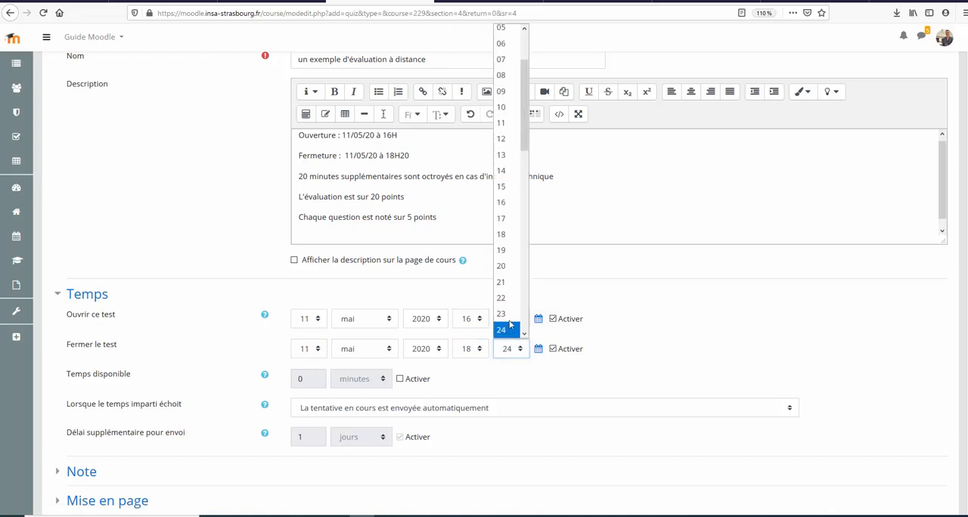
{"action": "left_click", "coordinate": [510, 270]}
{"action": "left_click", "coordinate": [628, 316]}
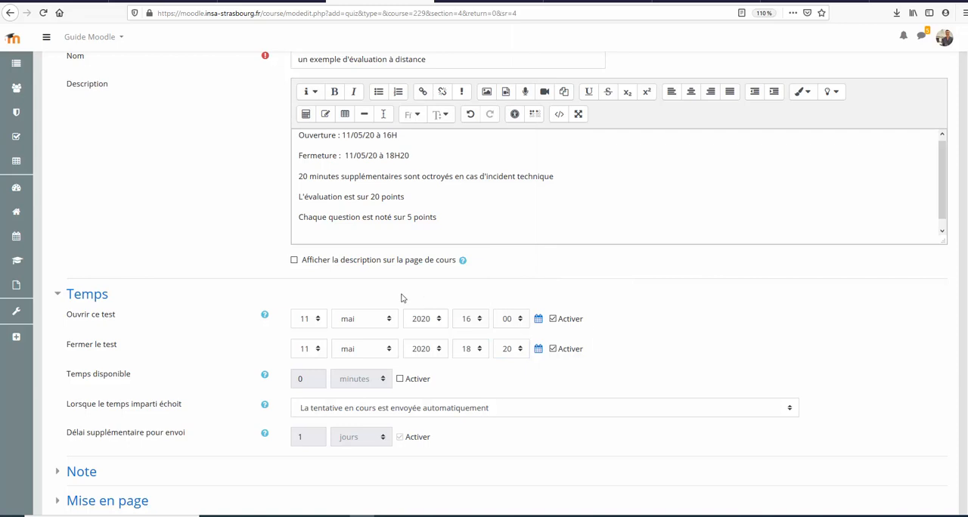
Step: Activate the available time with a limit of 140 minutes, and deactivate that limit again
{"action": "scroll", "coordinate": [331, 303], "scroll_direction": "down", "scroll_amount": 2}
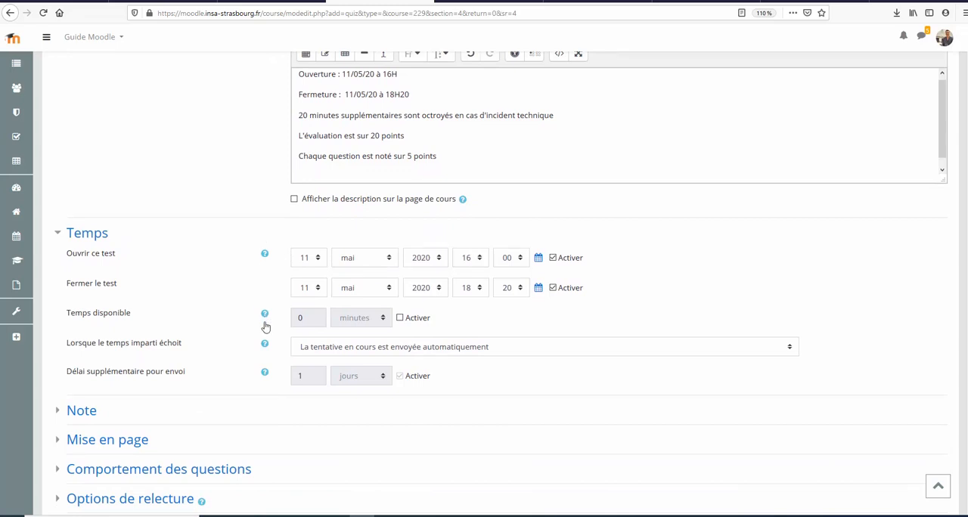
{"action": "left_click", "coordinate": [400, 319]}
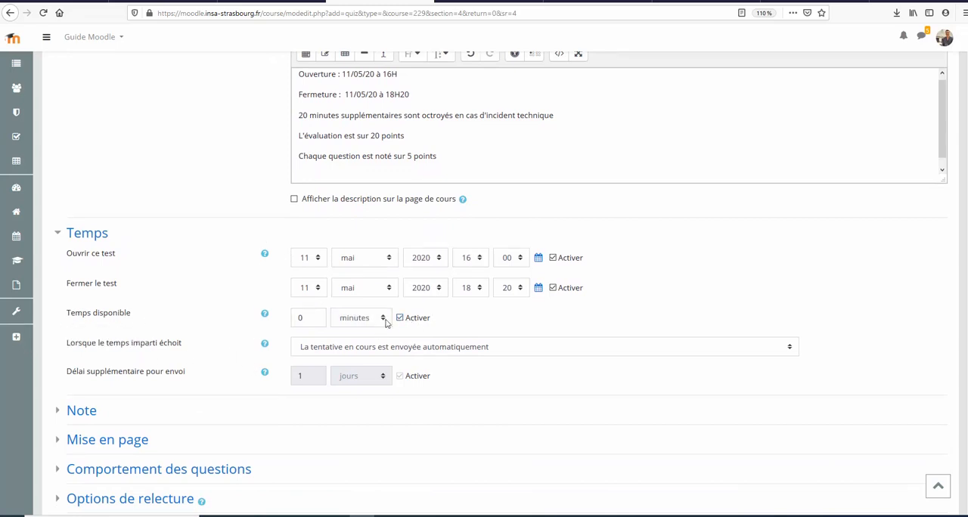
{"action": "left_click", "coordinate": [382, 322]}
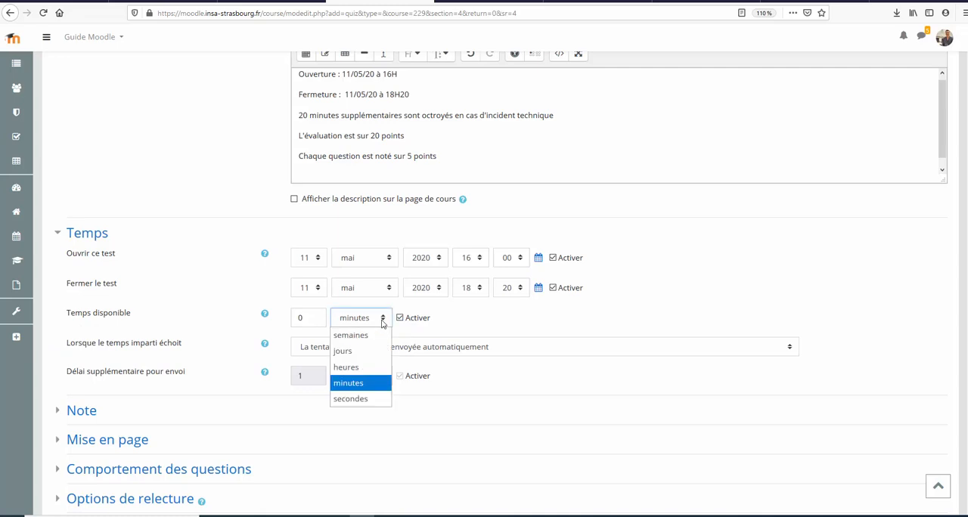
{"action": "left_click", "coordinate": [312, 320]}
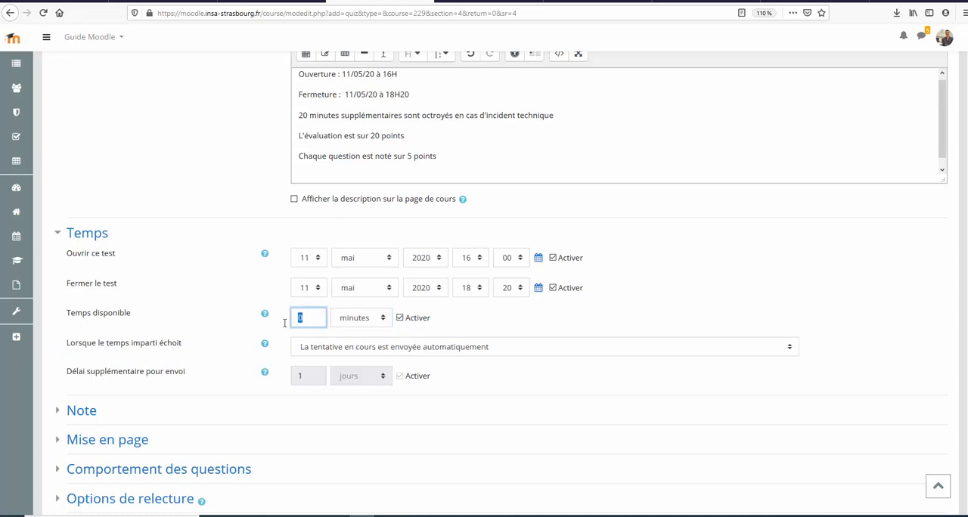
{"action": "type", "text": "140"}
{"action": "left_click", "coordinate": [478, 320]}
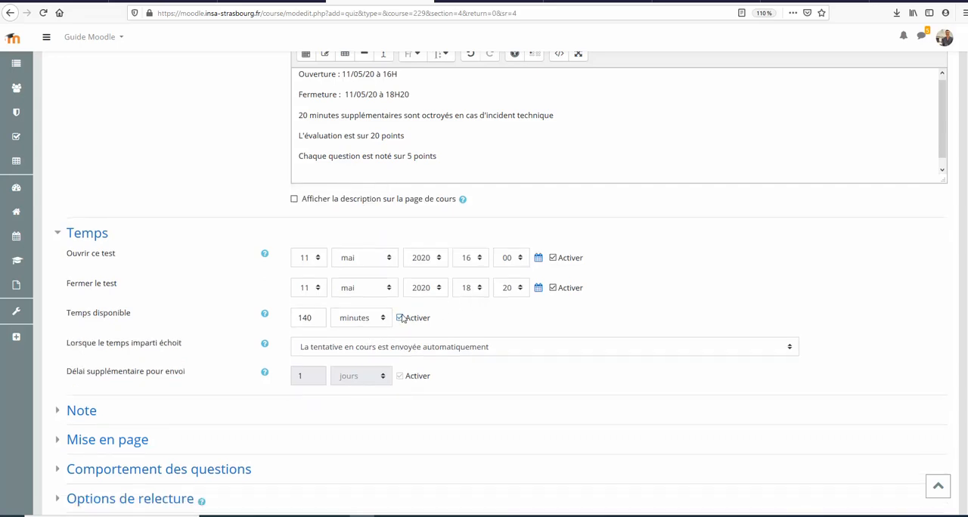
{"action": "left_click", "coordinate": [400, 319]}
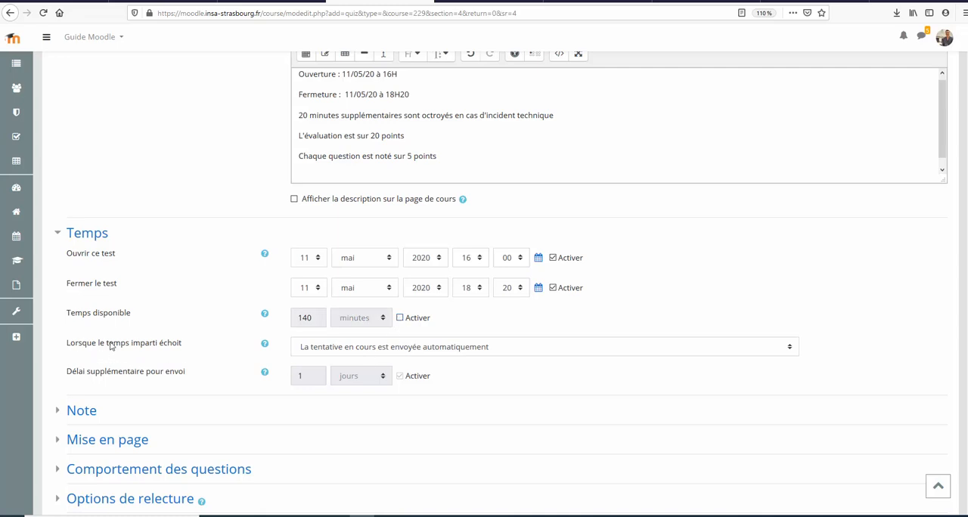
Step: Try the expiry option requiring submission before the deadline, and restore "La tentative en cours est envoyée automatiquement"
{"action": "left_click", "coordinate": [377, 351]}
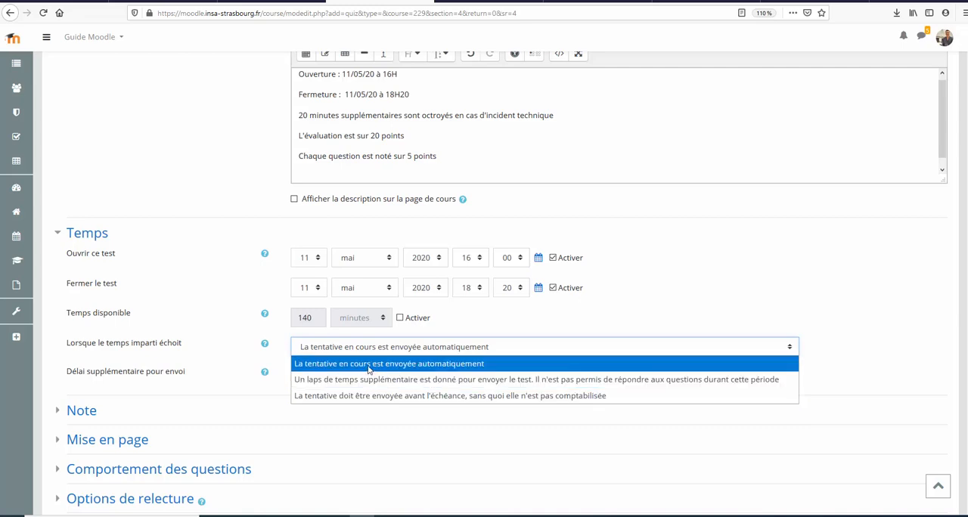
{"action": "left_click", "coordinate": [369, 364]}
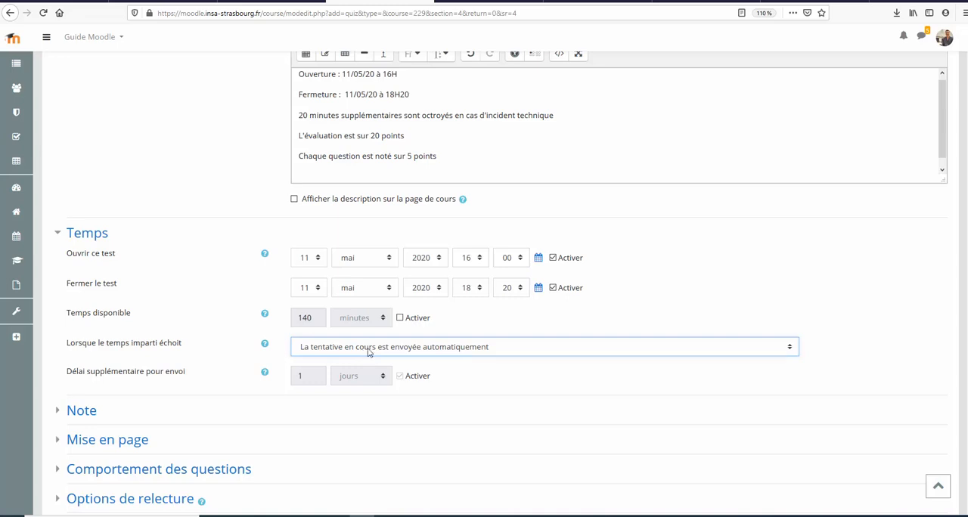
{"action": "left_click", "coordinate": [433, 352]}
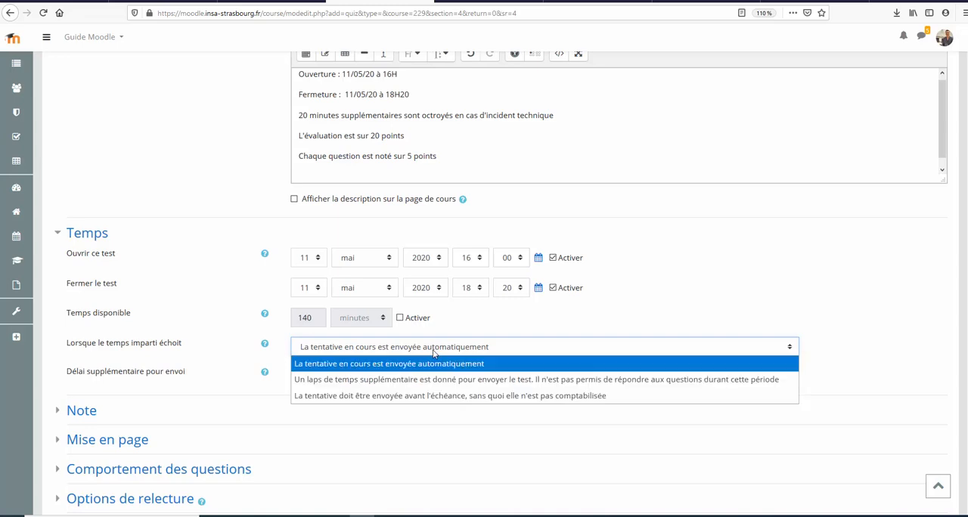
{"action": "left_click", "coordinate": [412, 399]}
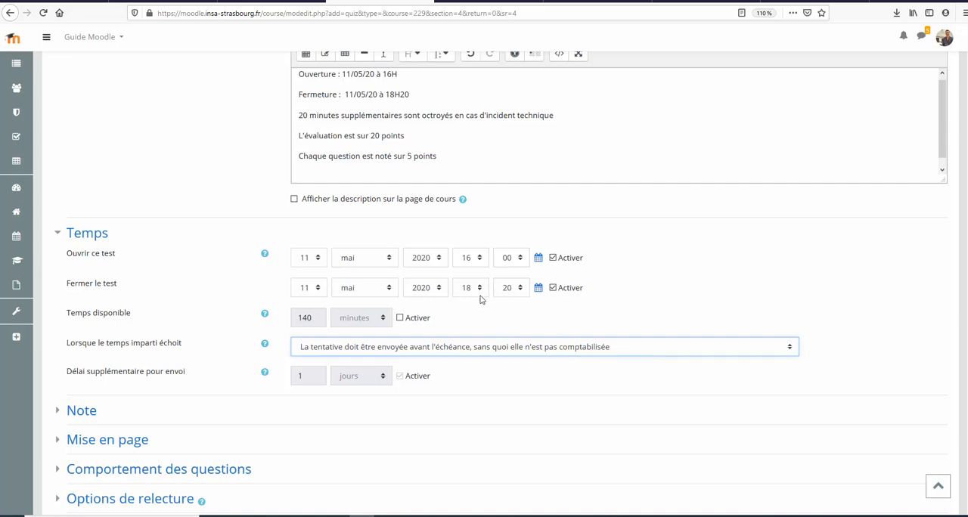
{"action": "left_click", "coordinate": [466, 355]}
{"action": "left_click", "coordinate": [463, 362]}
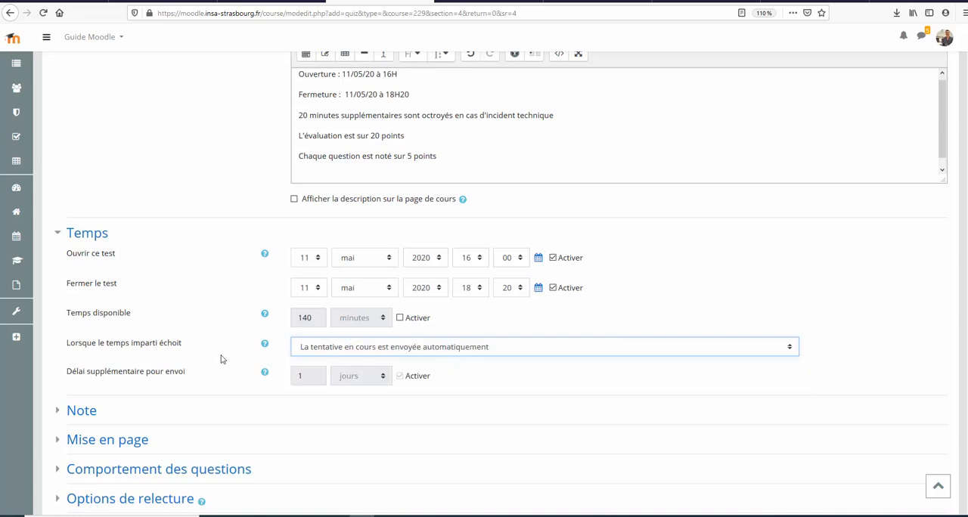
Step: In the Note settings, set the passing grade to 10 and the number of allowed attempts to 1
{"action": "scroll", "coordinate": [194, 324], "scroll_direction": "down", "scroll_amount": 2}
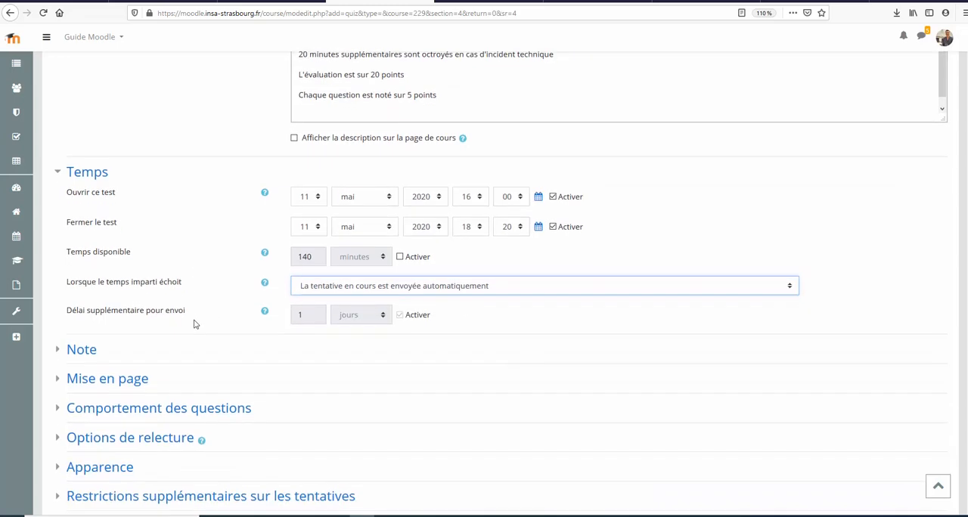
{"action": "left_click", "coordinate": [58, 353]}
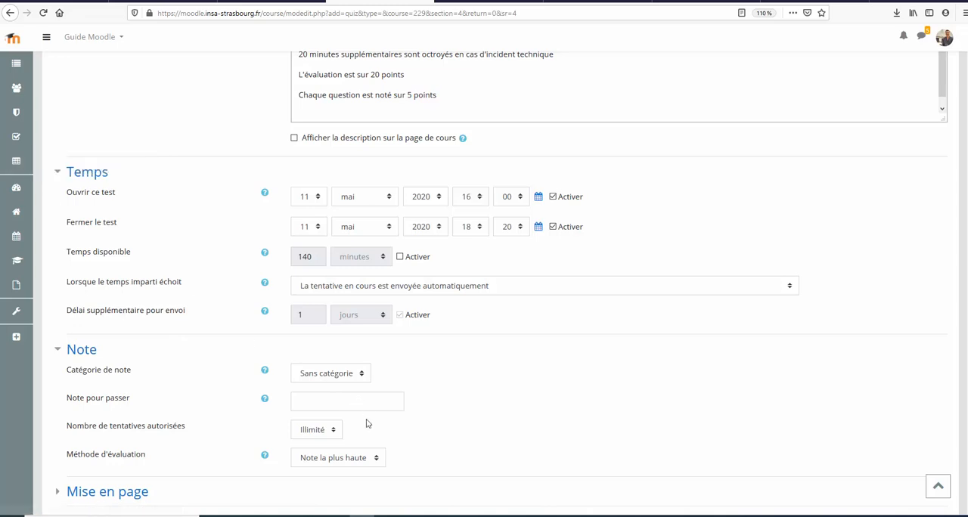
{"action": "left_click", "coordinate": [350, 403]}
{"action": "left_click", "coordinate": [516, 392]}
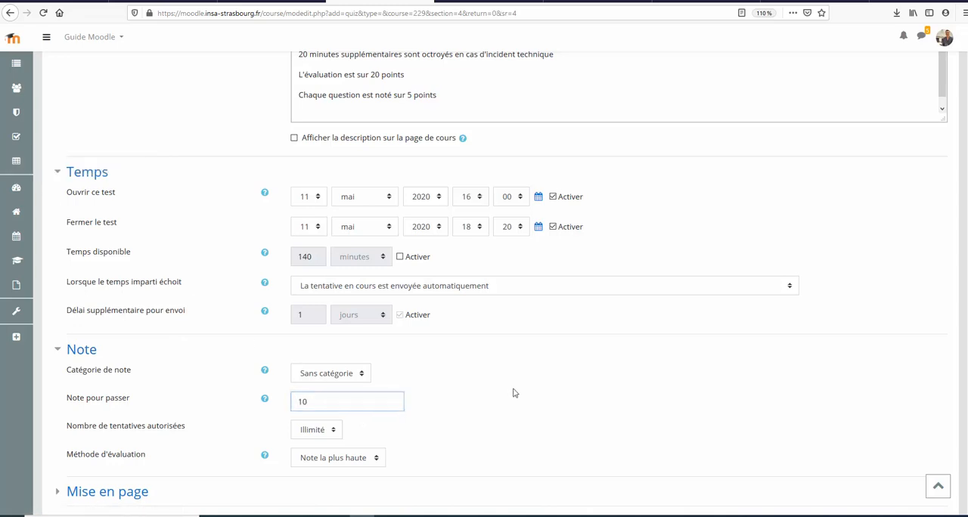
{"action": "left_click", "coordinate": [311, 432]}
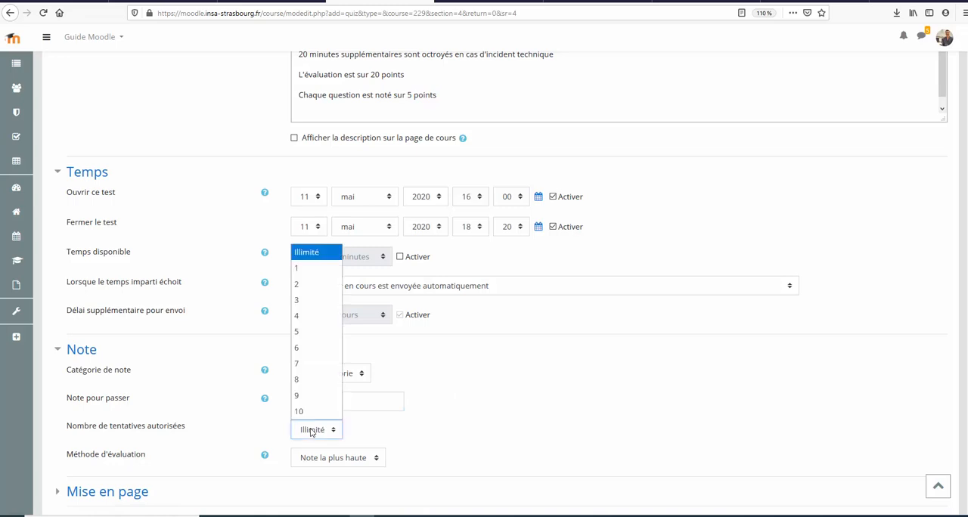
{"action": "left_click", "coordinate": [324, 268]}
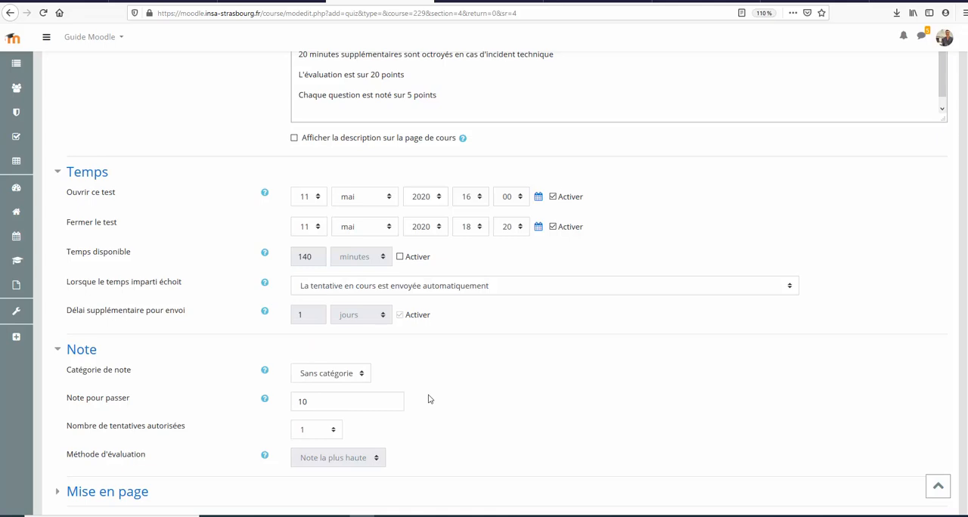
Step: In the Note settings, set the number of allowed attempts to 3
{"action": "left_click", "coordinate": [312, 432]}
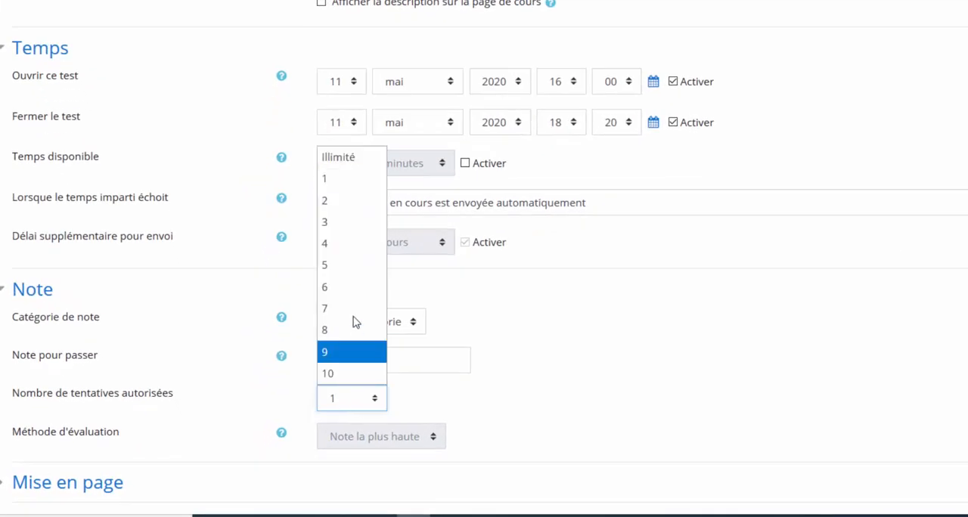
{"action": "left_click", "coordinate": [339, 222]}
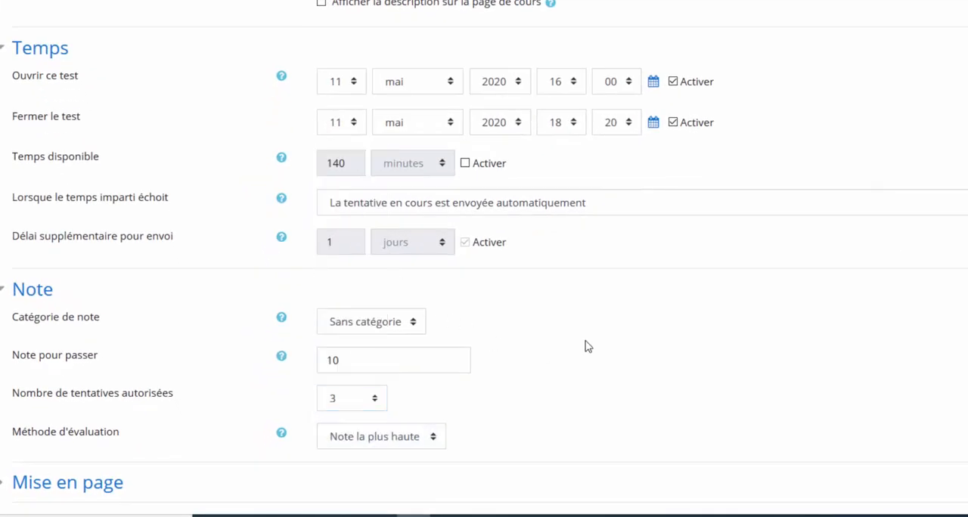
Step: Change the test's closing day to 12 mai and activate the available time of 140 minutes
{"action": "scroll", "coordinate": [586, 341], "scroll_direction": "up", "scroll_amount": 1}
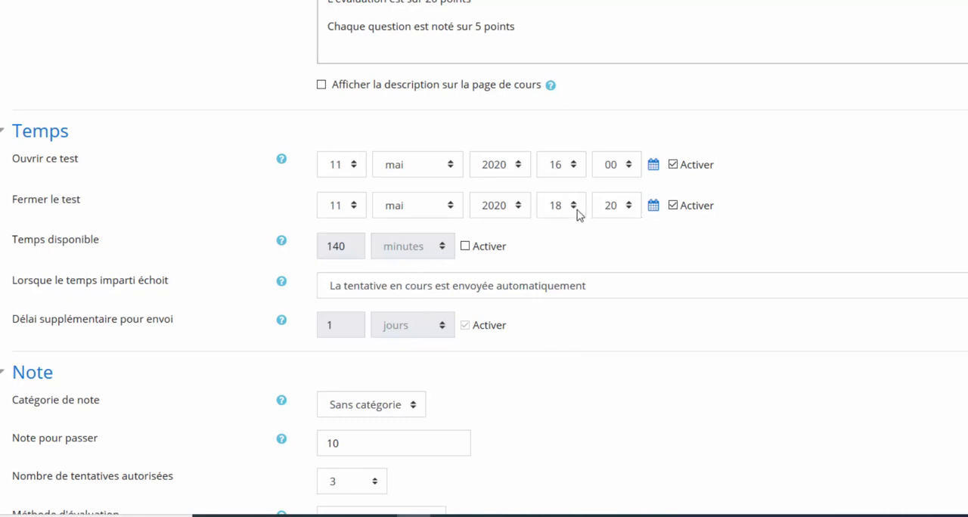
{"action": "left_click", "coordinate": [341, 204]}
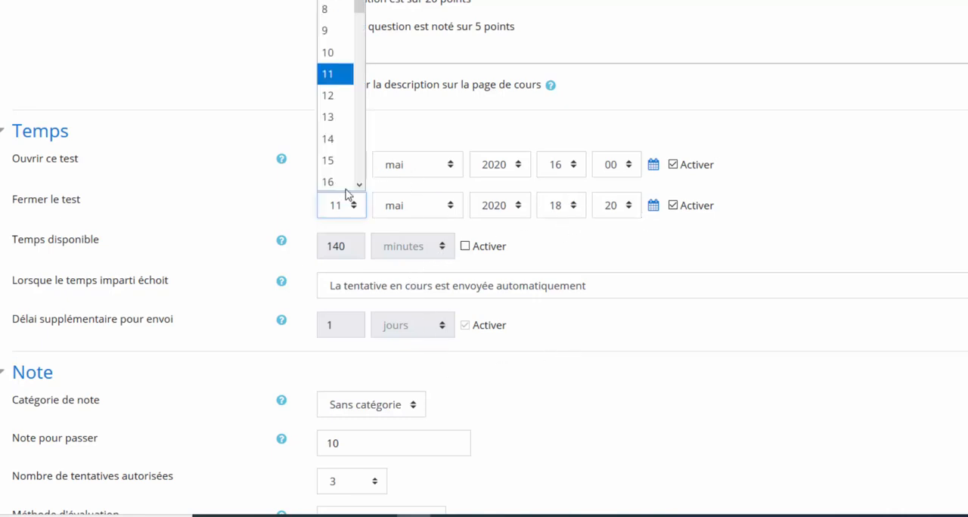
{"action": "left_click", "coordinate": [337, 94]}
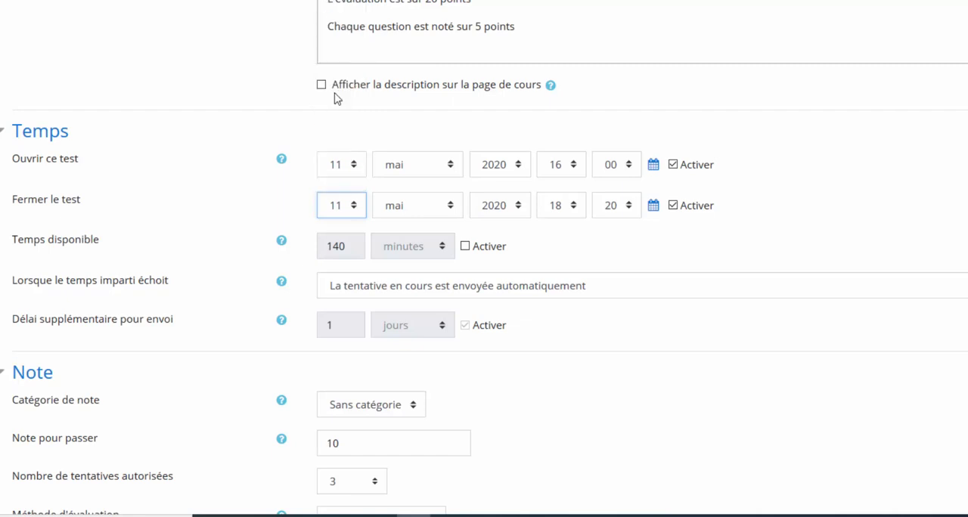
{"action": "left_click", "coordinate": [465, 248]}
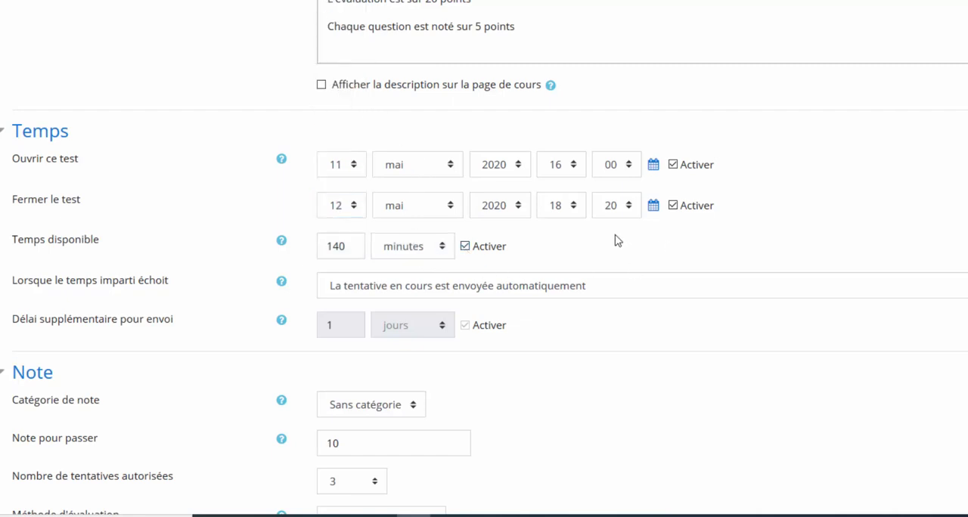
Step: Try the evaluation methods "Note la plus haute" and "Note moyenne", and set the method to "Dernière tentative"
{"action": "scroll", "coordinate": [487, 414], "scroll_direction": "down", "scroll_amount": 2}
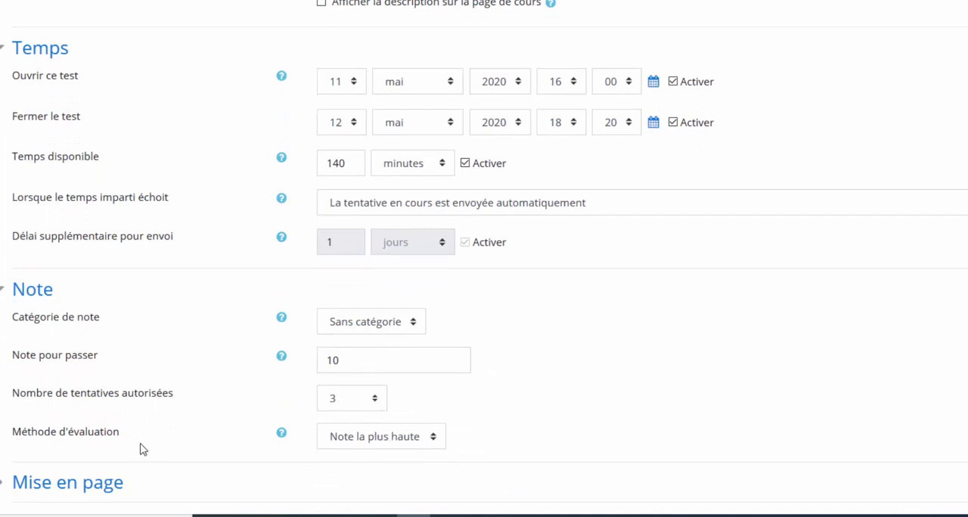
{"action": "left_click", "coordinate": [374, 438]}
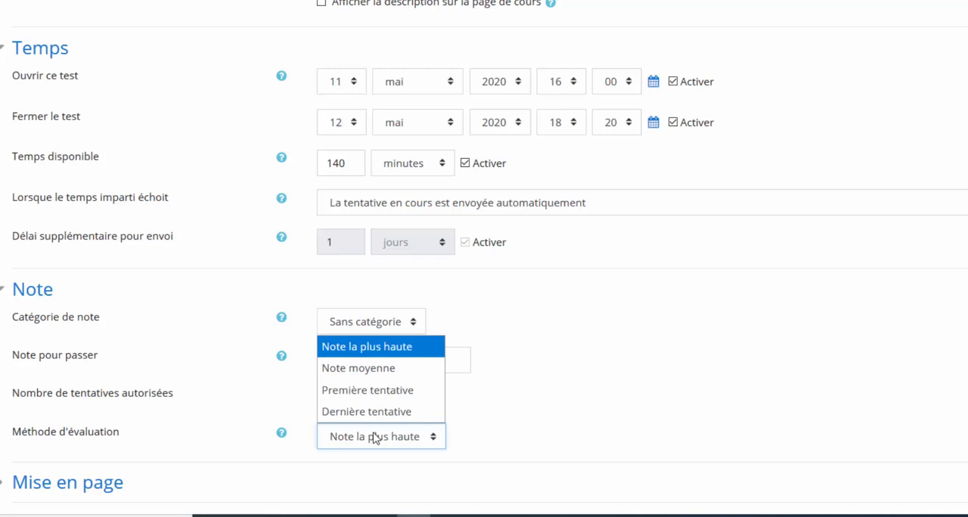
{"action": "left_click", "coordinate": [389, 347]}
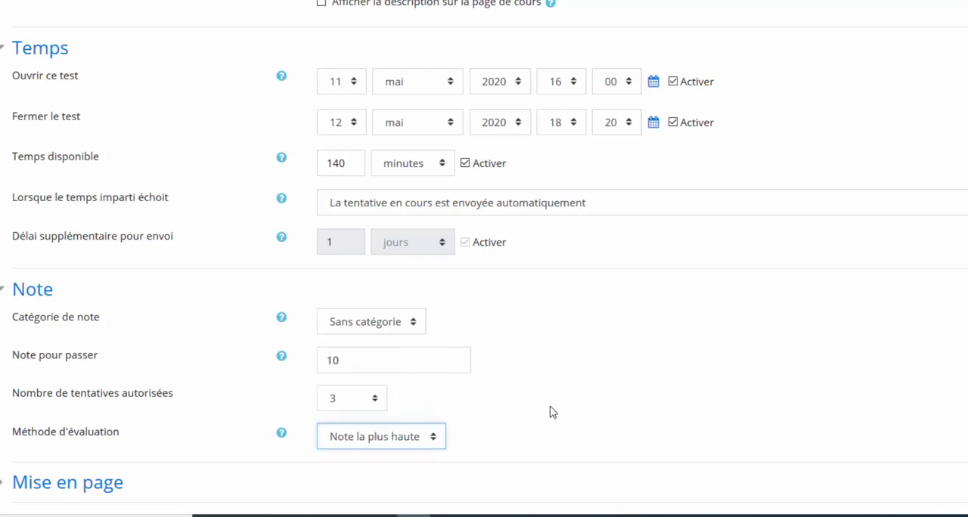
{"action": "left_click", "coordinate": [398, 445]}
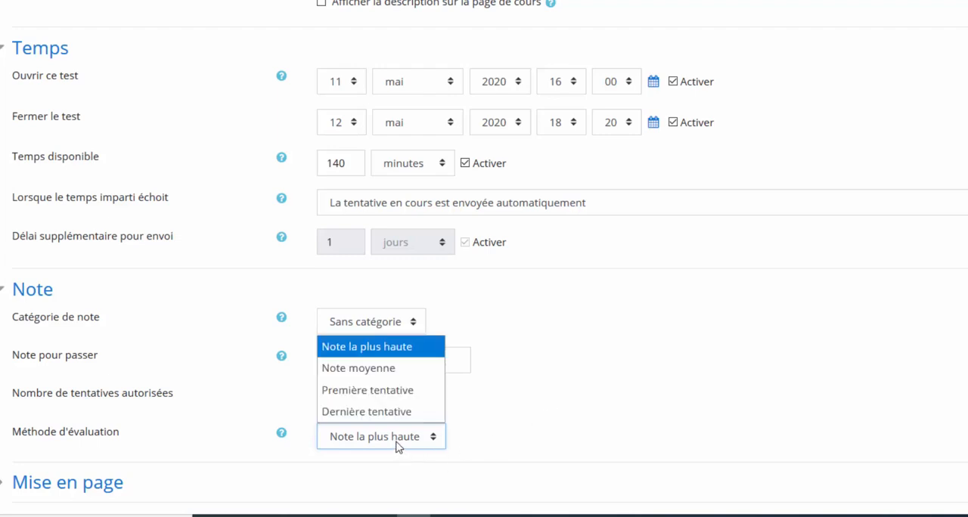
{"action": "left_click", "coordinate": [376, 369]}
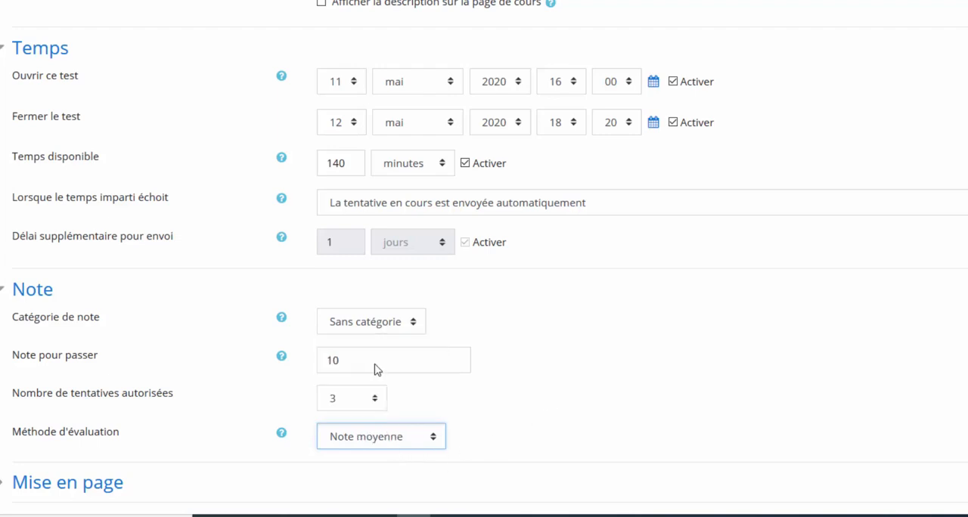
{"action": "left_click", "coordinate": [394, 444]}
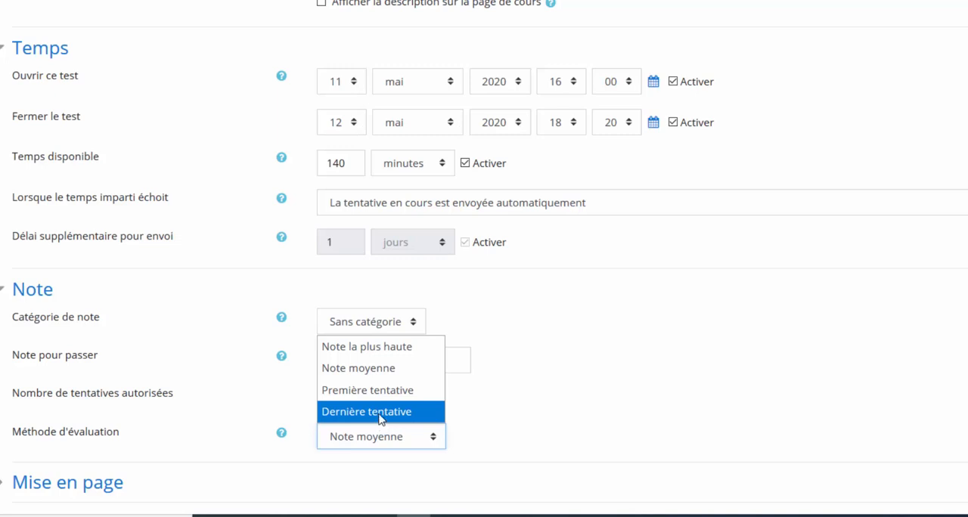
{"action": "left_click", "coordinate": [381, 422]}
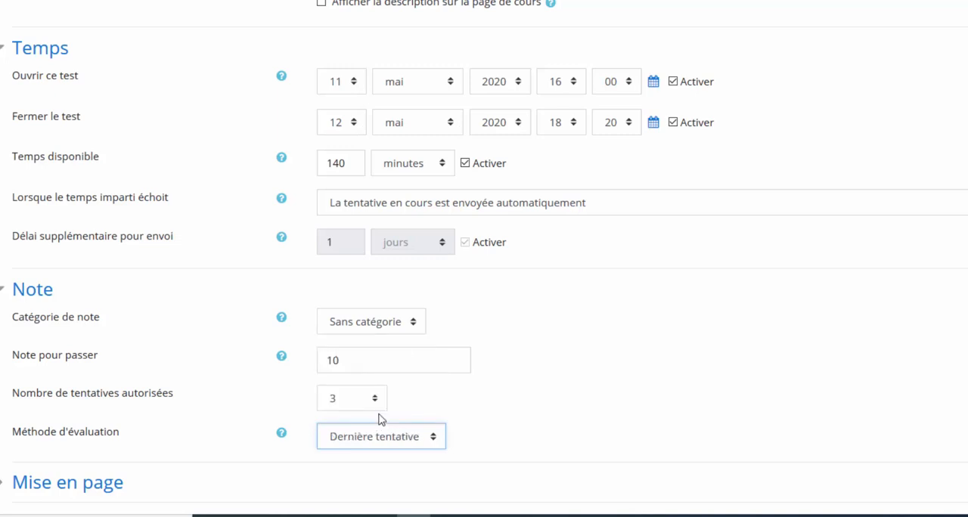
Step: Set the number of allowed attempts back to 1
{"action": "left_click", "coordinate": [367, 399]}
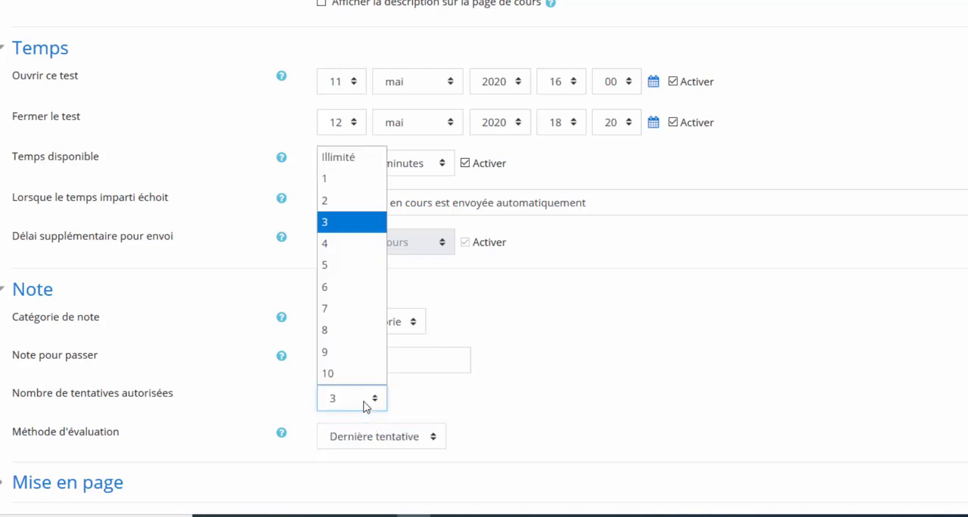
{"action": "left_click", "coordinate": [340, 180]}
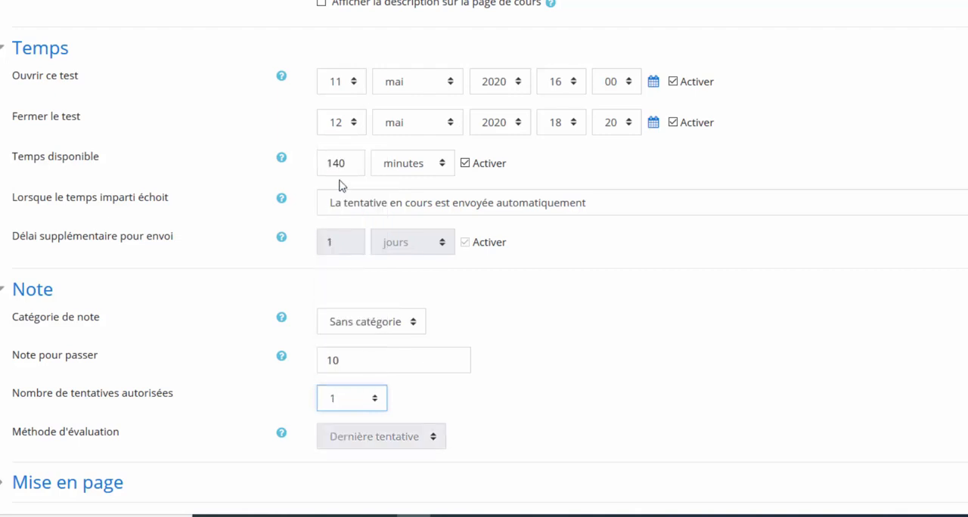
Step: Restore the test's closing day to 11 mai and deactivate the available time limit
{"action": "scroll", "coordinate": [499, 318], "scroll_direction": "up", "scroll_amount": 2}
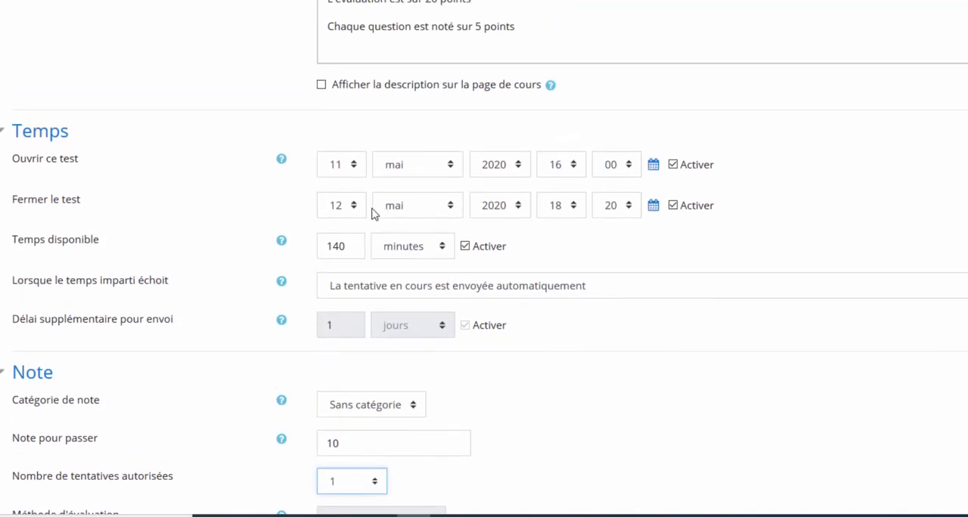
{"action": "left_click", "coordinate": [354, 211]}
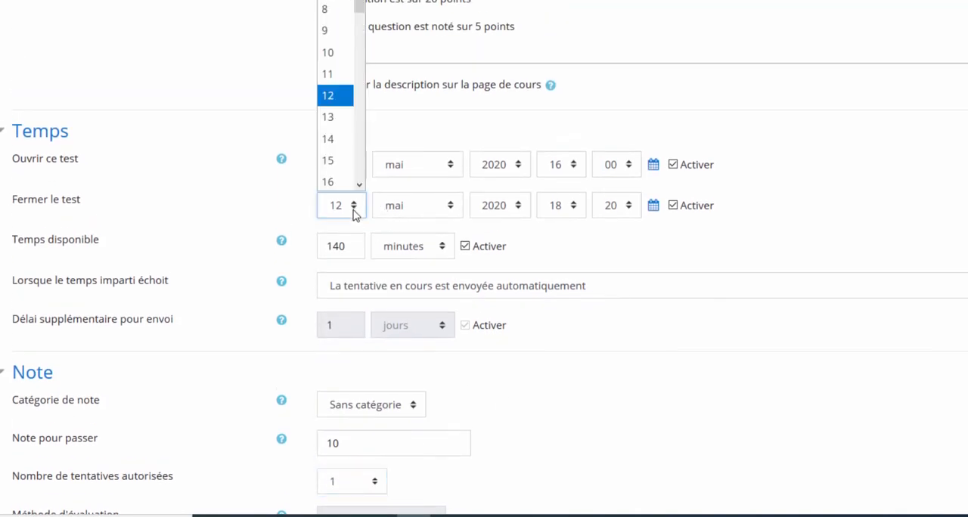
{"action": "left_click", "coordinate": [329, 73]}
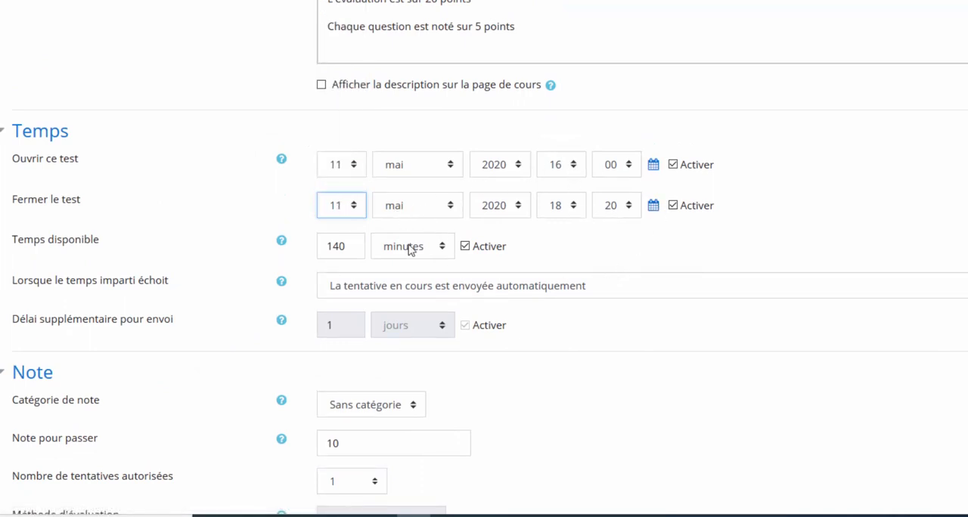
{"action": "left_click", "coordinate": [464, 246]}
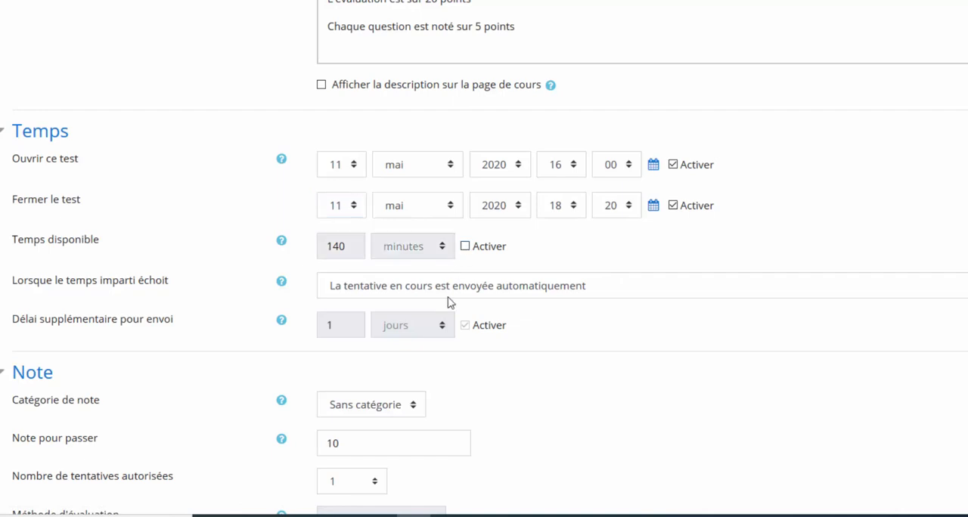
Step: Expand the Mise en page settings and choose "Chaque question" for starting a new page
{"action": "scroll", "coordinate": [568, 324], "scroll_direction": "down", "scroll_amount": 1}
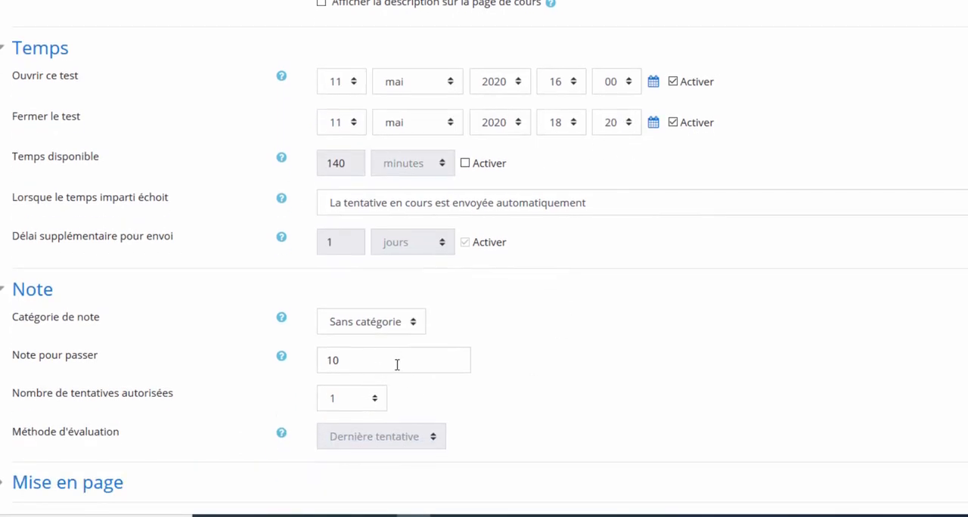
{"action": "scroll", "coordinate": [396, 363], "scroll_direction": "down", "scroll_amount": 2}
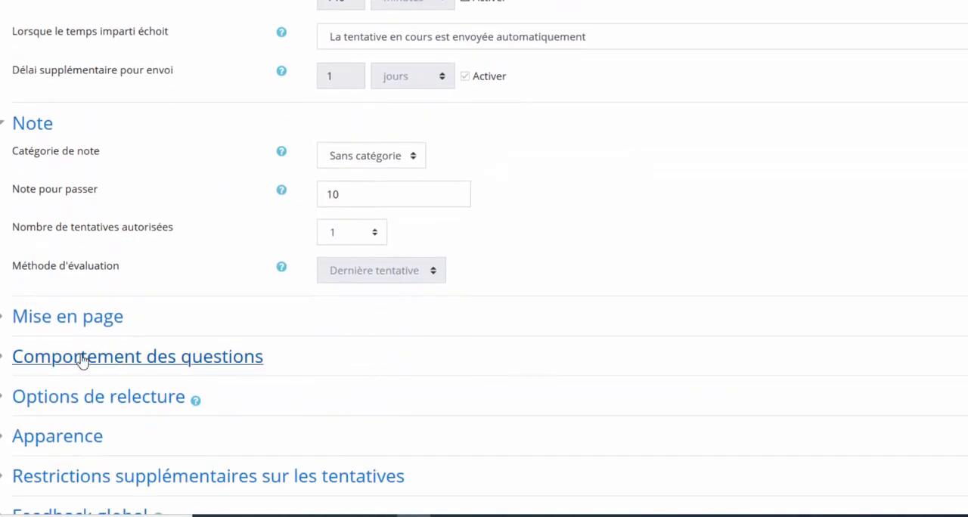
{"action": "left_click", "coordinate": [6, 319]}
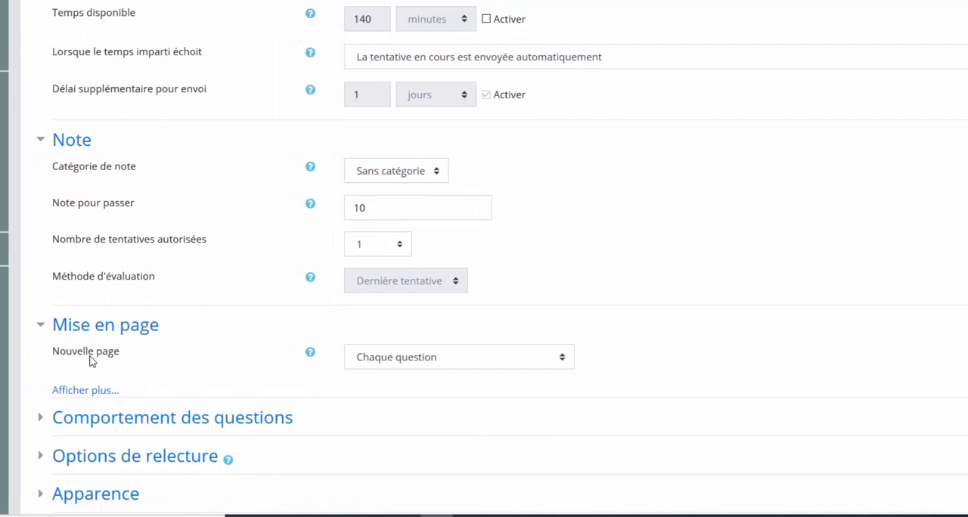
{"action": "left_click", "coordinate": [405, 362]}
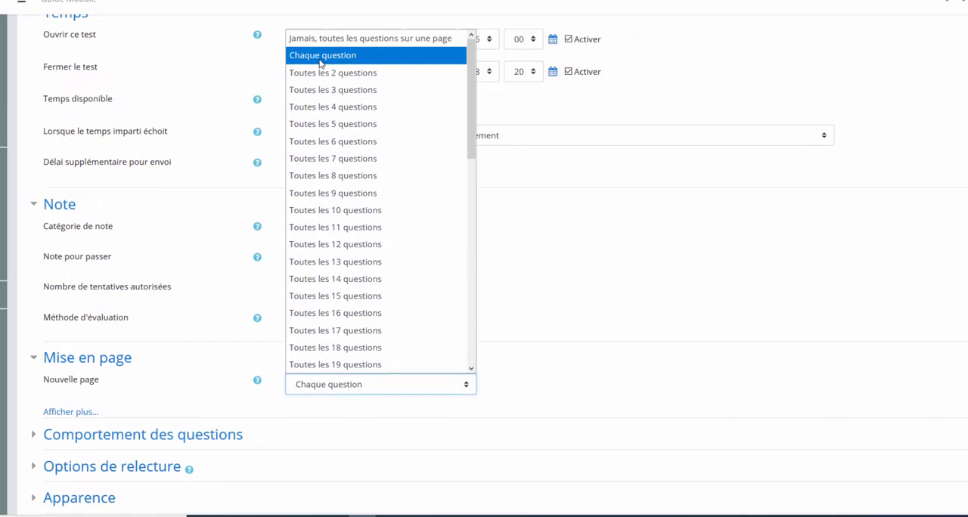
{"action": "left_click", "coordinate": [316, 56]}
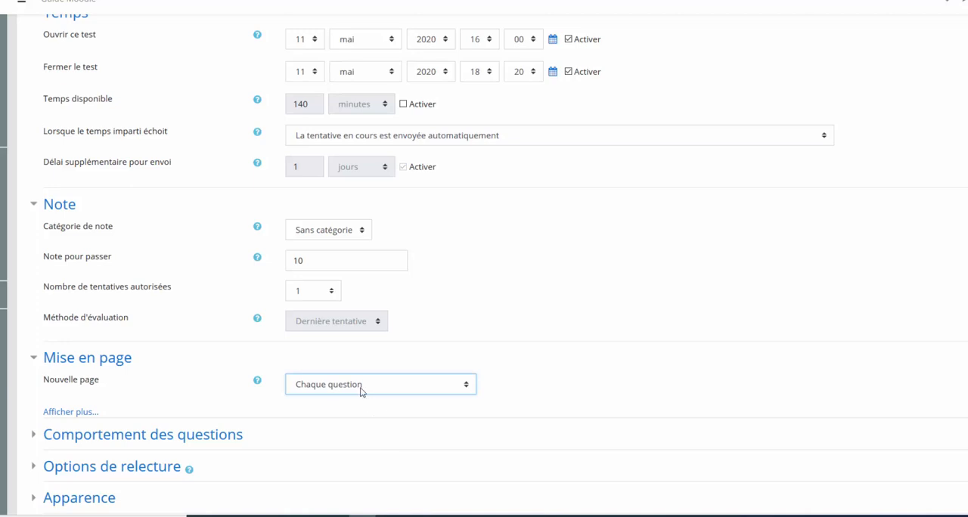
{"action": "left_click", "coordinate": [362, 384]}
{"action": "left_click", "coordinate": [337, 56]}
{"action": "left_click", "coordinate": [557, 387]}
Step: Try the new page setting "Toutes les 10 questions", and restore it to "Chaque question"
{"action": "left_click", "coordinate": [338, 389]}
{"action": "left_click", "coordinate": [340, 218]}
{"action": "left_click", "coordinate": [337, 390]}
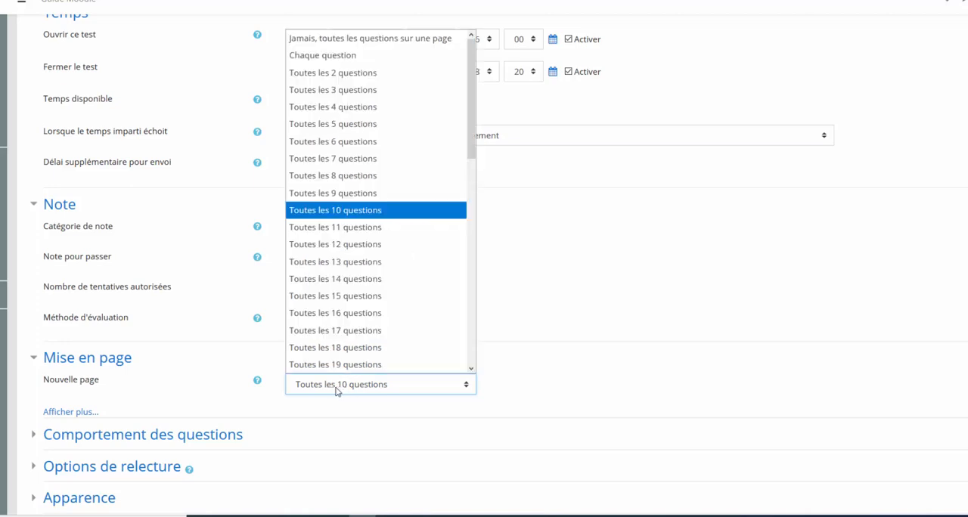
{"action": "left_click", "coordinate": [354, 57]}
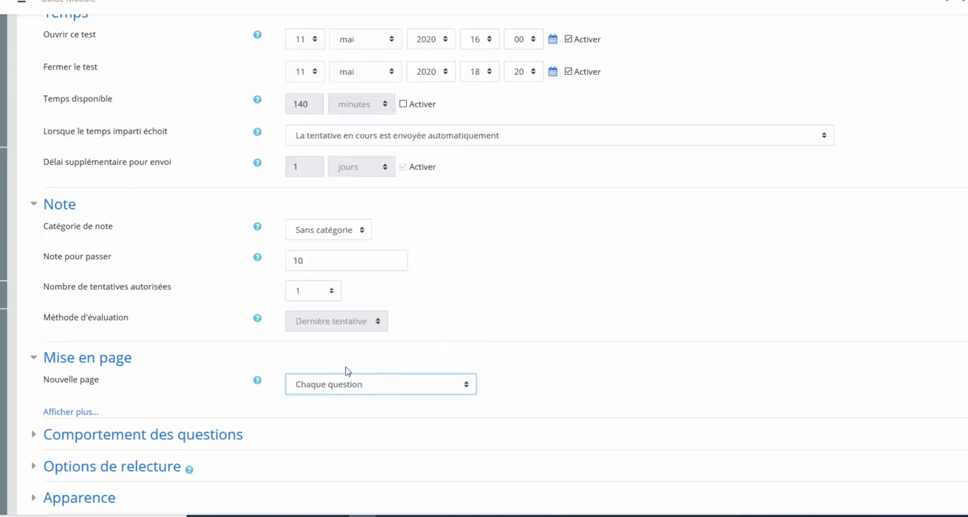
Step: Expand the Comportement des questions settings, review the question behaviour options, and set the behaviour to "Feedback immédiat"
{"action": "scroll", "coordinate": [340, 376], "scroll_direction": "down", "scroll_amount": 2}
{"action": "left_click", "coordinate": [35, 369]}
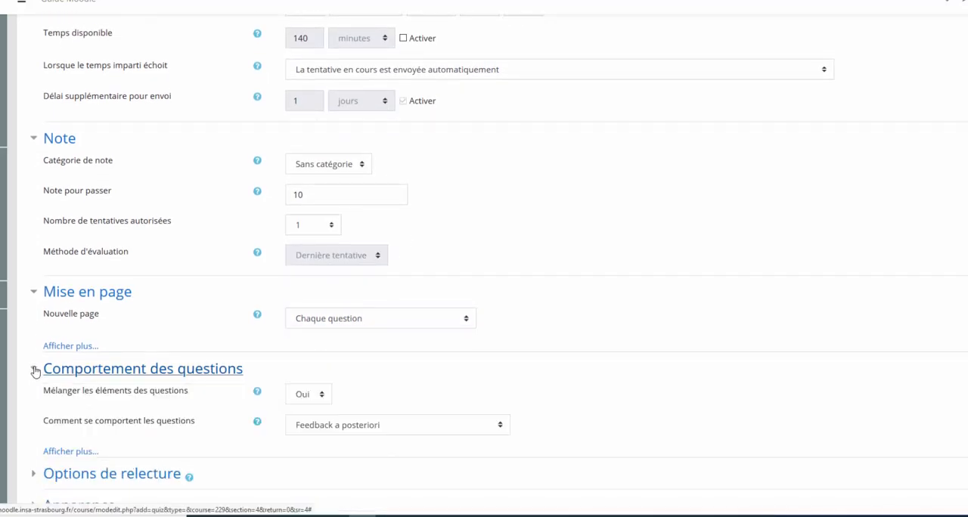
{"action": "scroll", "coordinate": [316, 361], "scroll_direction": "down", "scroll_amount": 2}
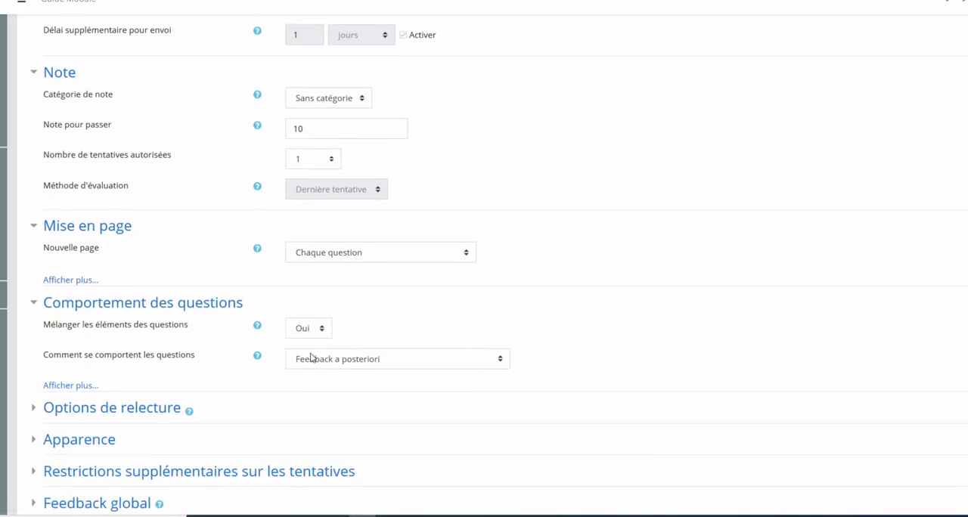
{"action": "left_click", "coordinate": [355, 364]}
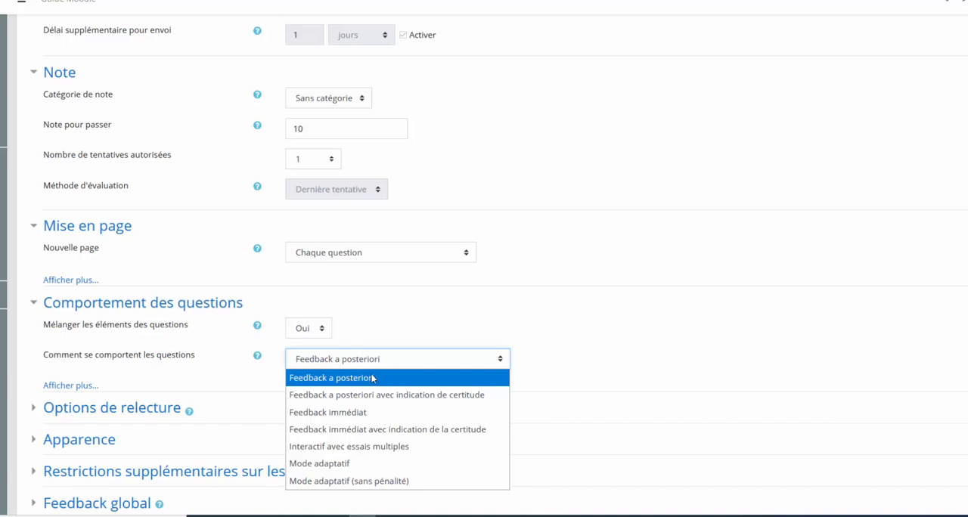
{"action": "left_click", "coordinate": [407, 335]}
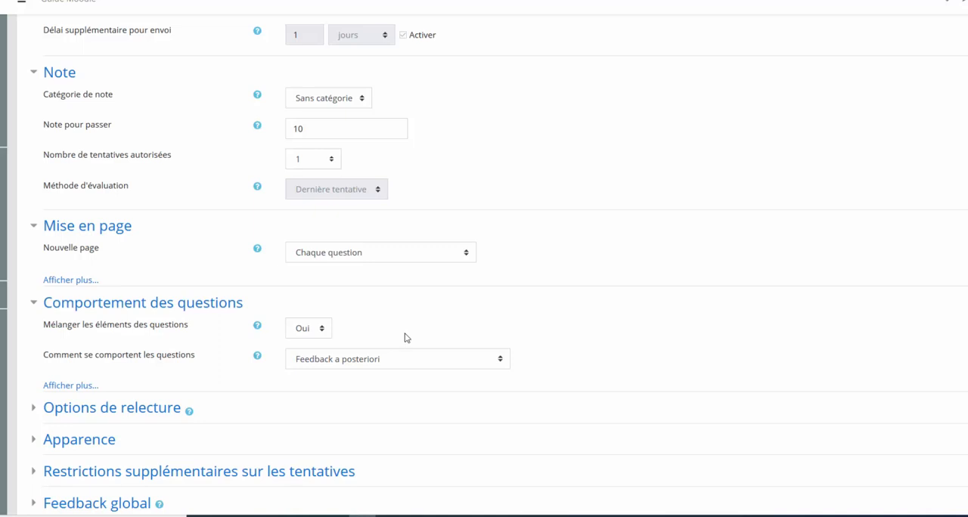
{"action": "left_click", "coordinate": [372, 361]}
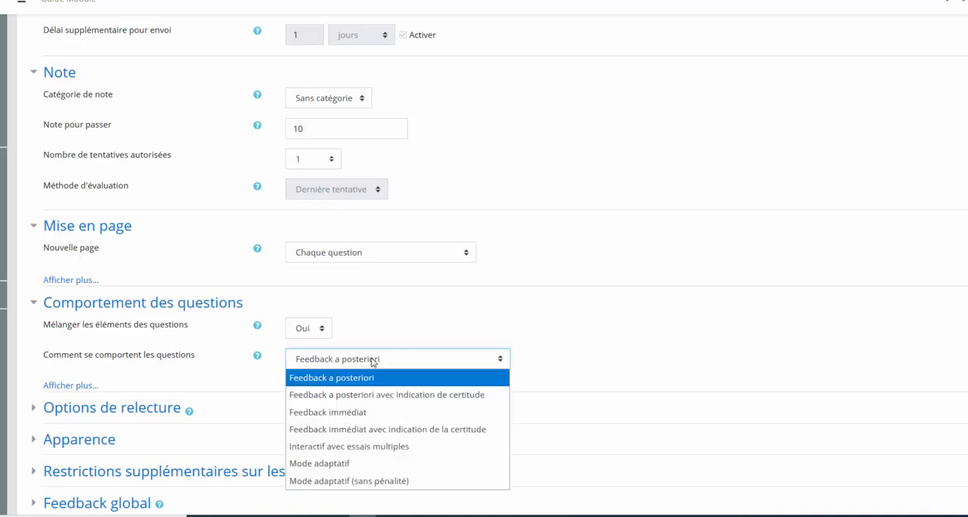
{"action": "left_click", "coordinate": [355, 412]}
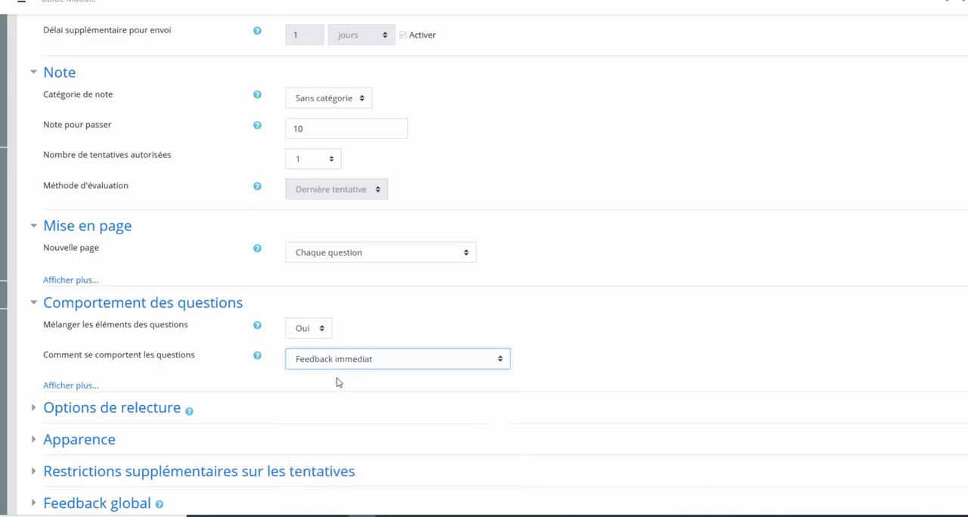
Step: Keep "Chaque question" as the new page setting and set the question behaviour to "Feedback a posteriori"
{"action": "left_click", "coordinate": [330, 253]}
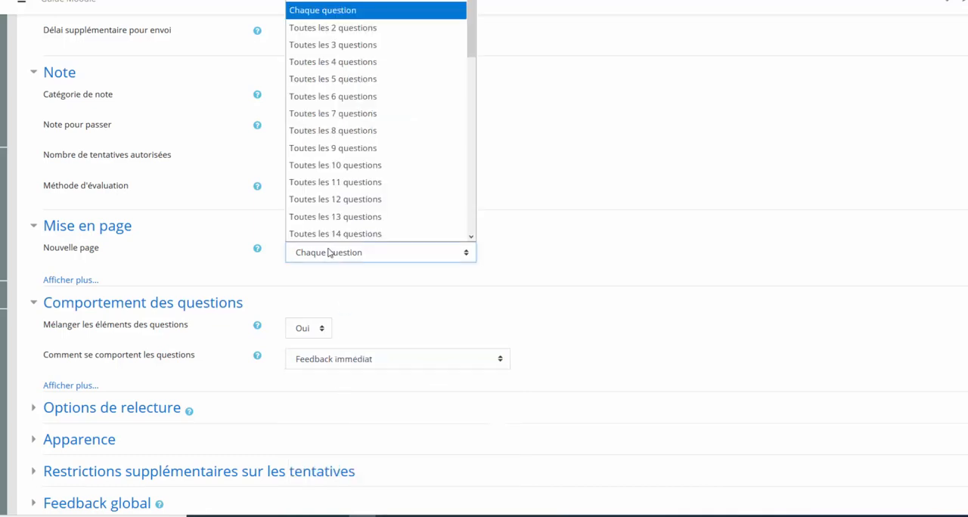
{"action": "left_click", "coordinate": [353, 15]}
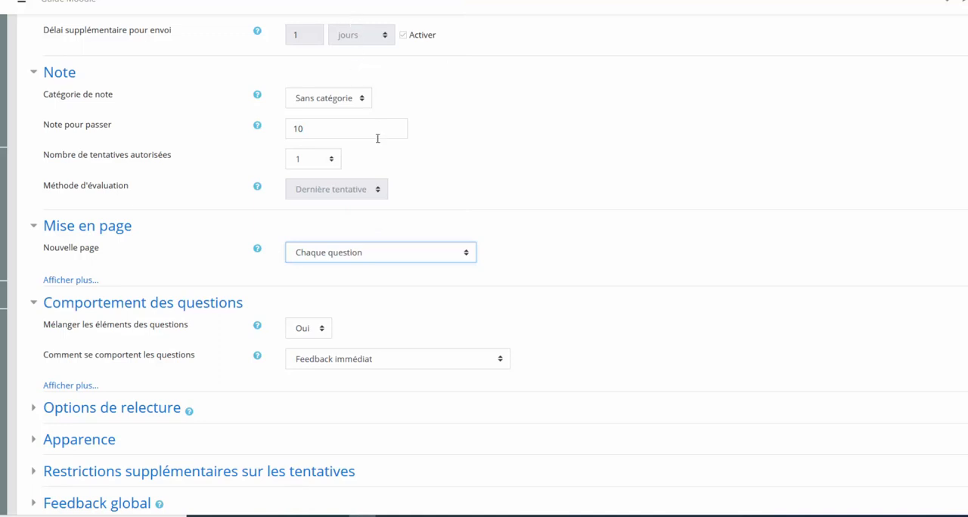
{"action": "left_click", "coordinate": [393, 369]}
{"action": "left_click", "coordinate": [391, 368]}
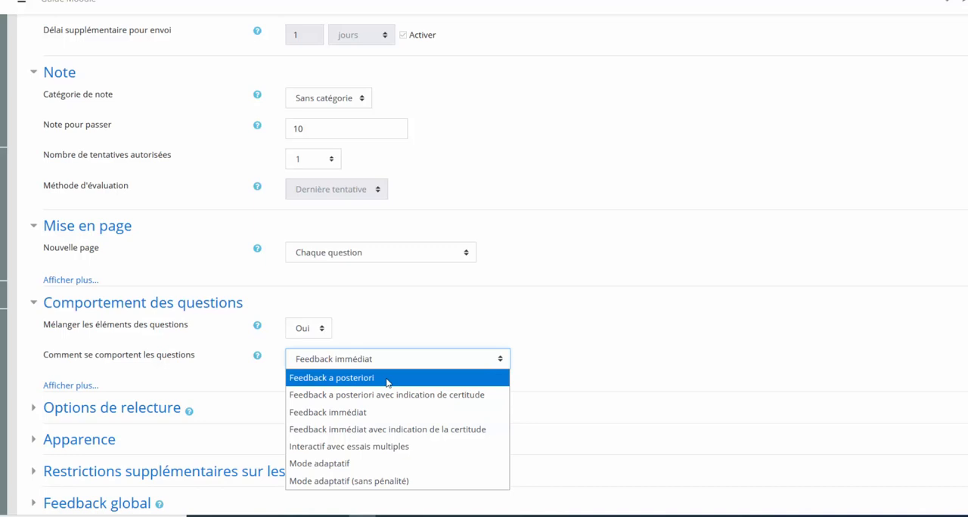
{"action": "left_click", "coordinate": [387, 378]}
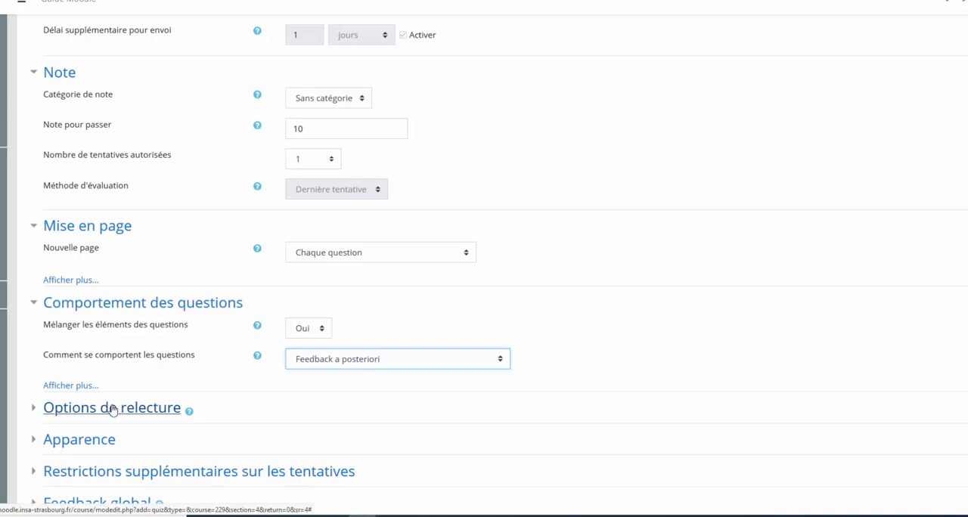
Step: Expand the Options de relecture settings and disable La tentative, Points and Feedback global for "Immédiatement après la tentative"
{"action": "left_click", "coordinate": [32, 414]}
{"action": "scroll", "coordinate": [102, 409], "scroll_direction": "down", "scroll_amount": 2}
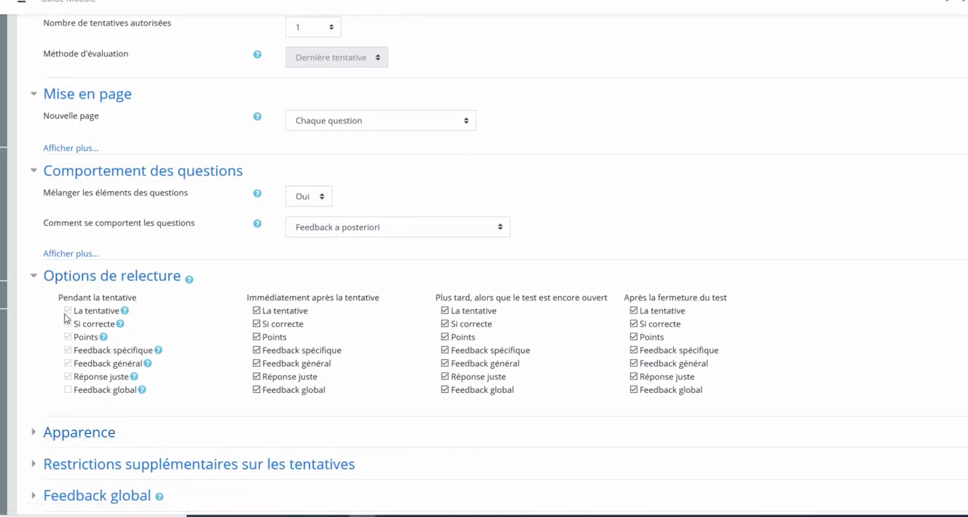
{"action": "left_click", "coordinate": [256, 311]}
{"action": "left_click", "coordinate": [256, 337]}
{"action": "left_click", "coordinate": [257, 390]}
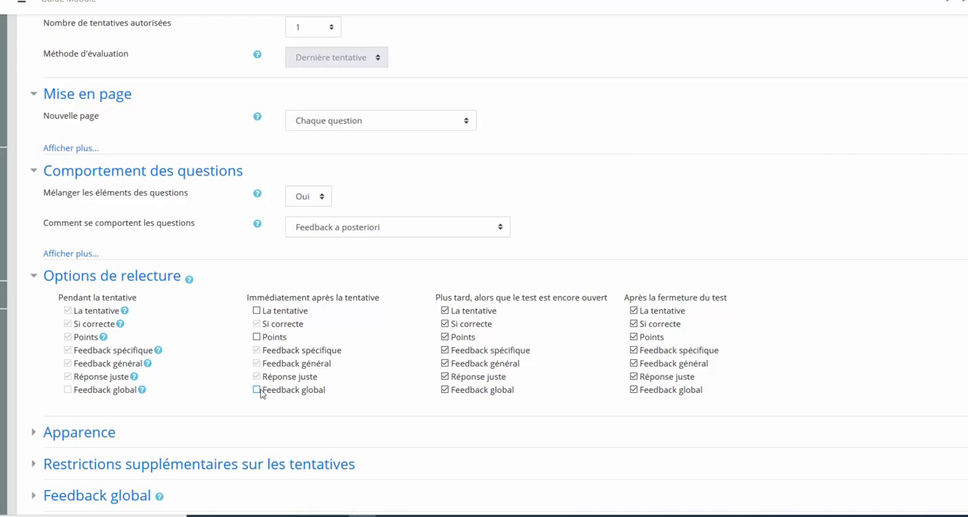
Step: Disable La tentative, Points and Feedback global while the test is still open, and after closing disable La tentative but keep Feedback global
{"action": "left_click", "coordinate": [445, 311]}
{"action": "left_click", "coordinate": [445, 337]}
{"action": "left_click", "coordinate": [444, 390]}
{"action": "left_click", "coordinate": [634, 313]}
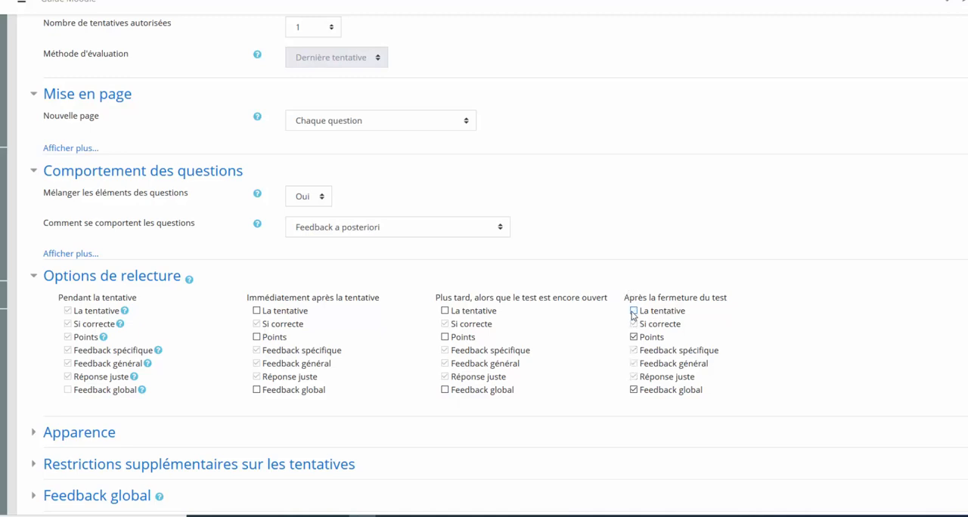
{"action": "left_click", "coordinate": [635, 390]}
Step: Expand the Feedback global settings and enter "bon travail" as the first feedback, with a grade limit of 15
{"action": "scroll", "coordinate": [342, 340], "scroll_direction": "down", "scroll_amount": 2}
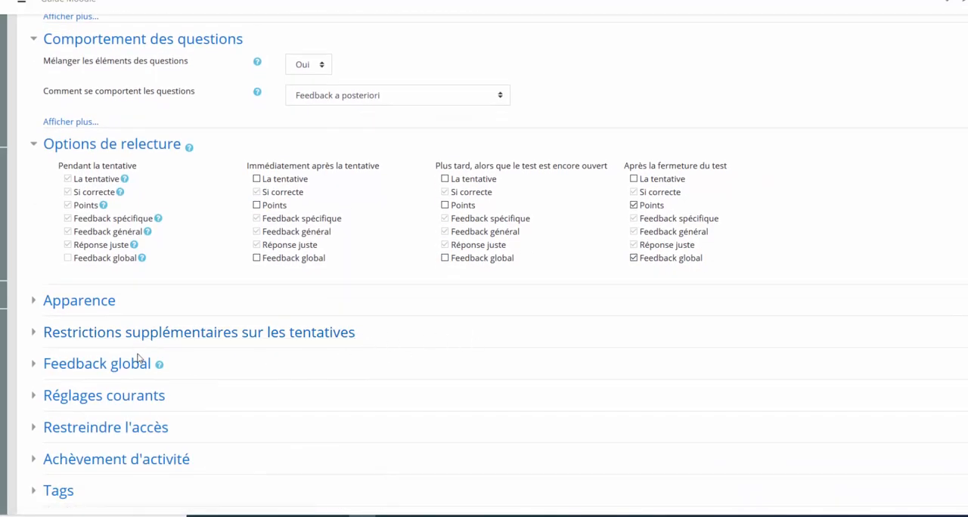
{"action": "left_click", "coordinate": [35, 367]}
{"action": "scroll", "coordinate": [337, 259], "scroll_direction": "down", "scroll_amount": 4}
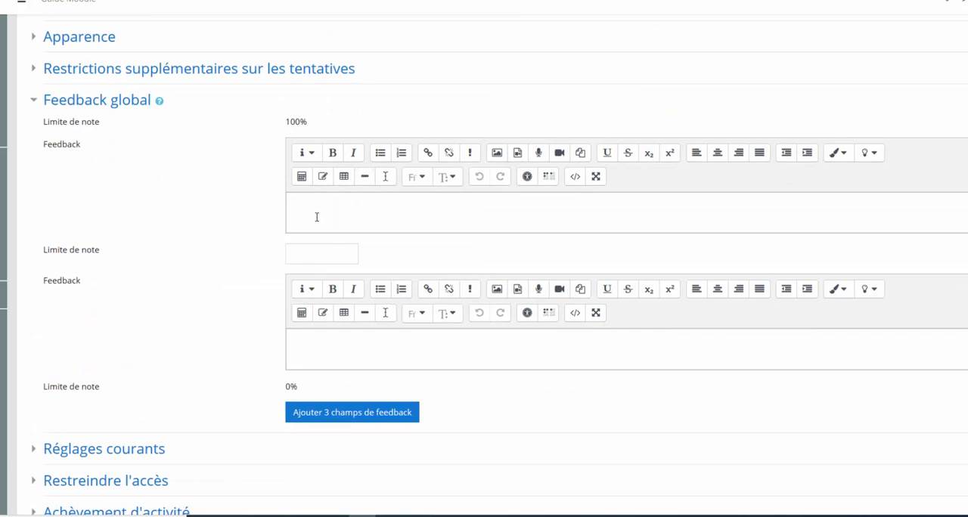
{"action": "left_click", "coordinate": [303, 254]}
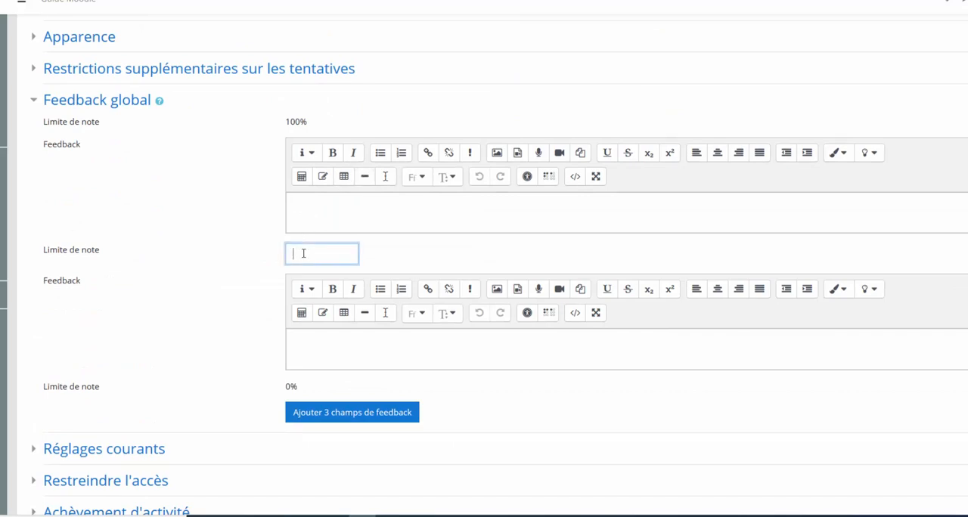
{"action": "type", "text": "10"}
{"action": "left_click", "coordinate": [326, 194]}
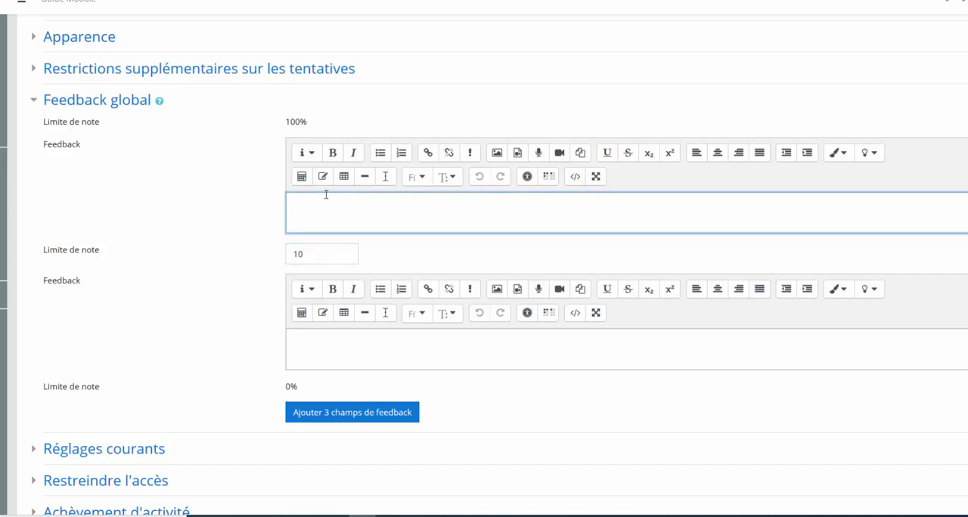
{"action": "type", "text": "bon travail"}
{"action": "left_click_drag", "start_coordinate": [304, 256], "coordinate": [276, 257]}
{"action": "type", "text": "15"}
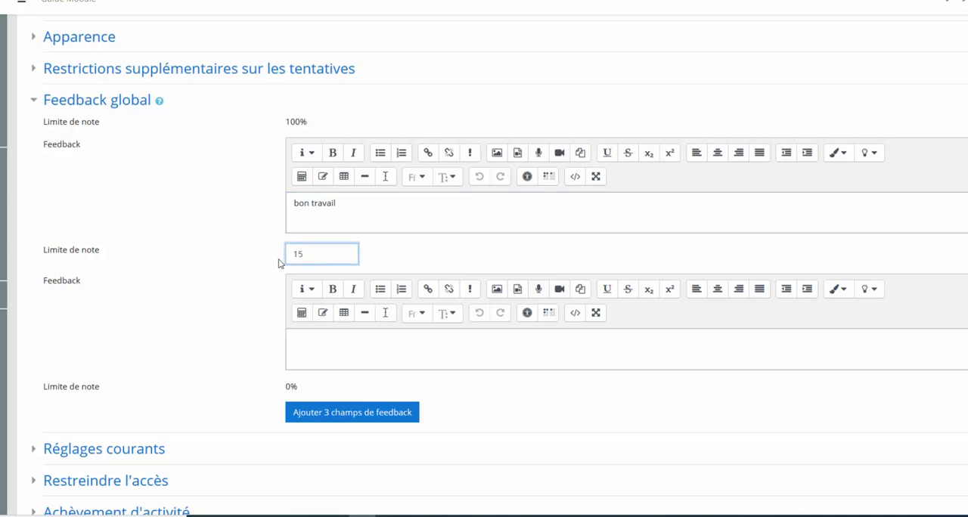
Step: Add three more feedback fields and enter "correct" as the second feedback, with a grade limit of 10
{"action": "left_click", "coordinate": [316, 411]}
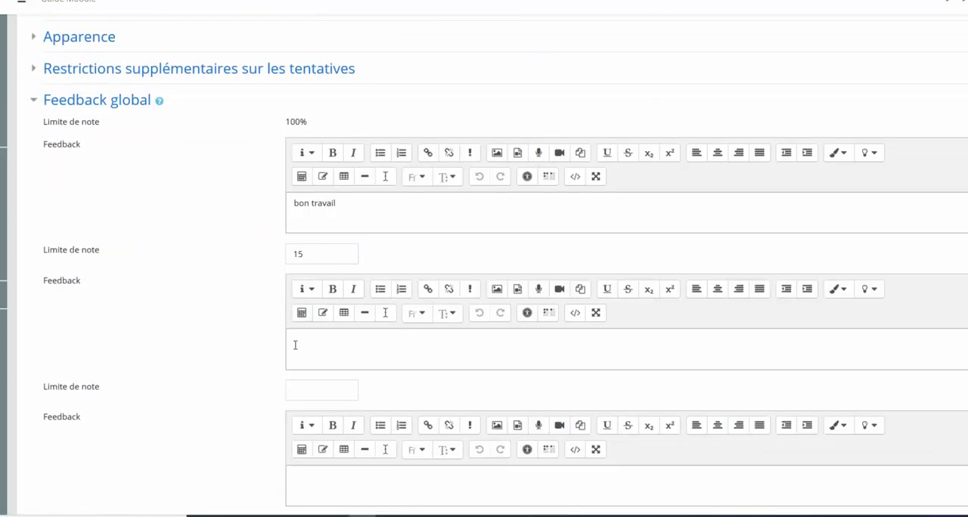
{"action": "left_click", "coordinate": [298, 388]}
{"action": "type", "text": "10"}
{"action": "left_click", "coordinate": [320, 356]}
{"action": "type", "text": "correct"}
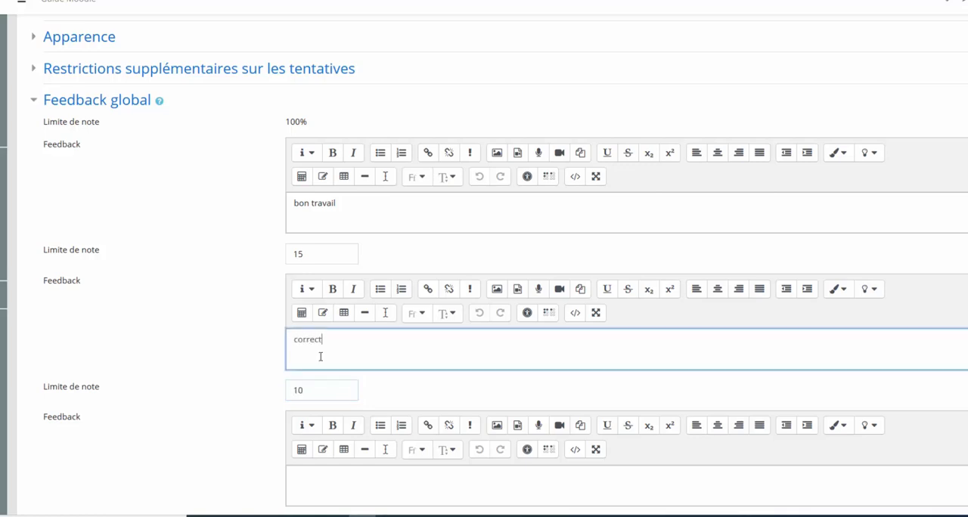
Step: Enter "Non-acquis" as the third feedback, with a grade limit of 0
{"action": "scroll", "coordinate": [340, 344], "scroll_direction": "down", "scroll_amount": 2}
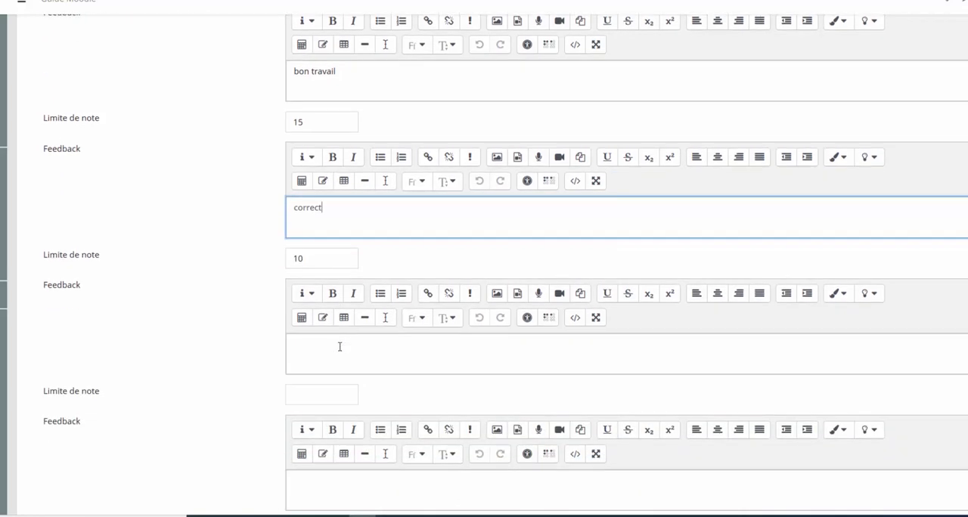
{"action": "left_click", "coordinate": [325, 394]}
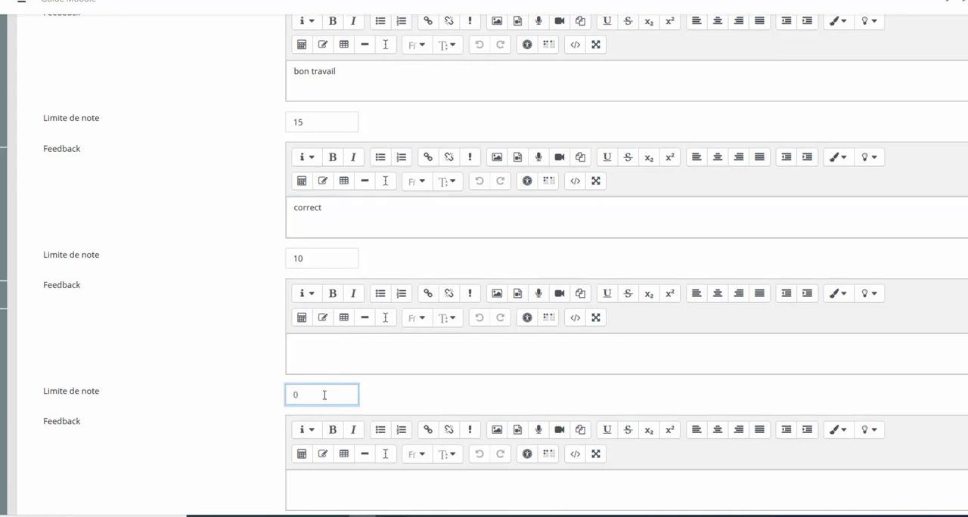
{"action": "scroll", "coordinate": [318, 406], "scroll_direction": "up", "scroll_amount": 1}
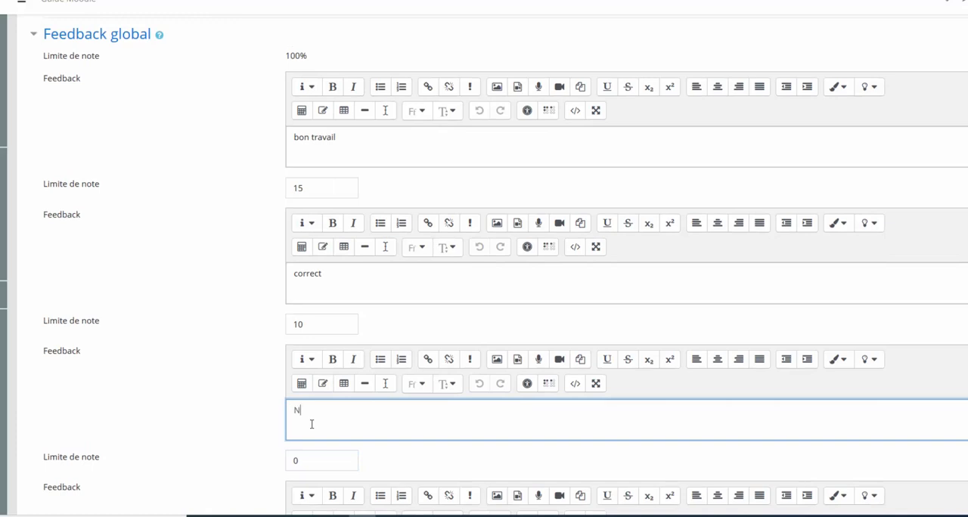
{"action": "type", "text": "-acquis"}
Step: Review the global feedback against the Options de relecture, and expand the Réglages courants and Restreindre l'accès settings
{"action": "scroll", "coordinate": [259, 335], "scroll_direction": "down", "scroll_amount": 4}
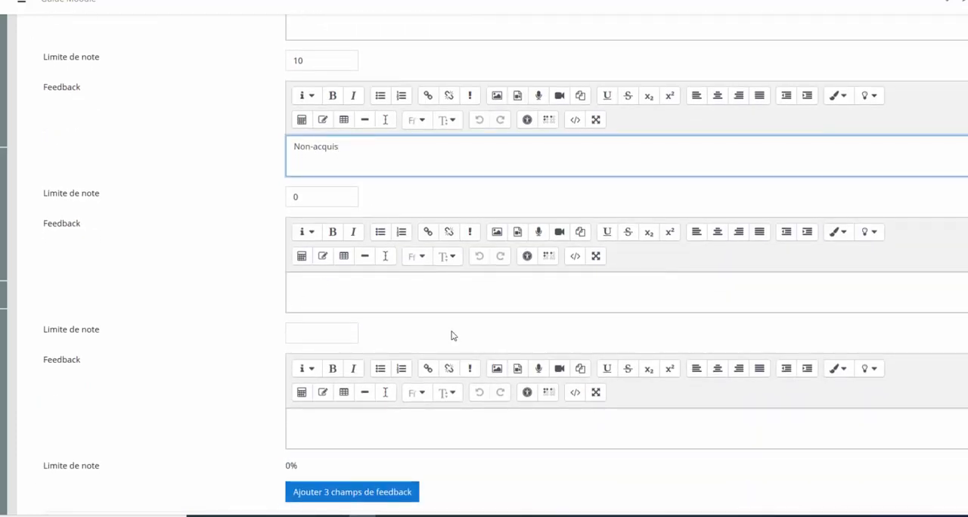
{"action": "scroll", "coordinate": [424, 364], "scroll_direction": "up", "scroll_amount": 5}
{"action": "scroll", "coordinate": [417, 360], "scroll_direction": "up", "scroll_amount": 3}
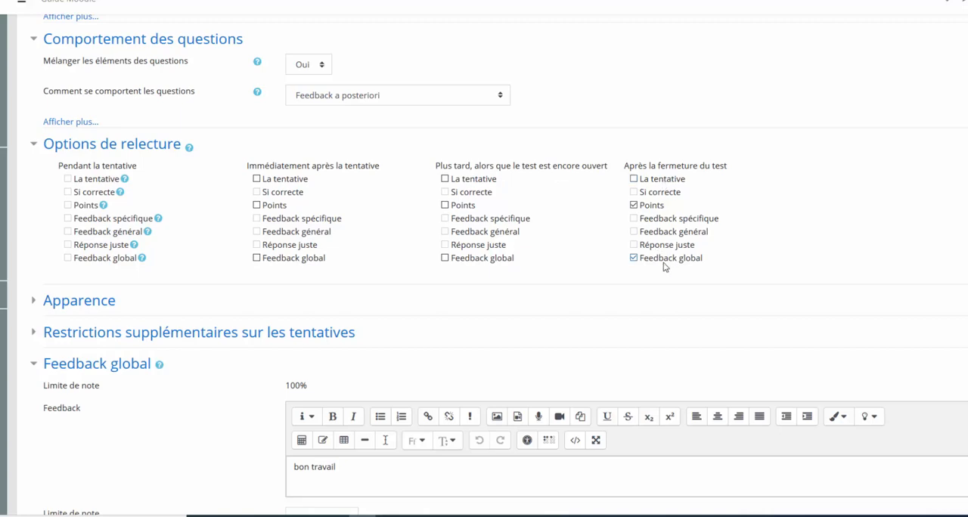
{"action": "scroll", "coordinate": [591, 283], "scroll_direction": "down", "scroll_amount": 6}
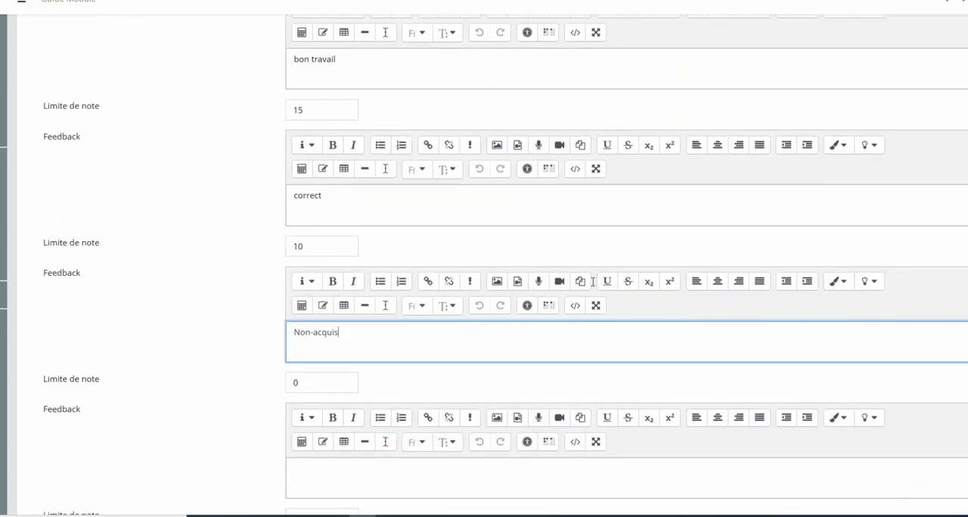
{"action": "scroll", "coordinate": [291, 216], "scroll_direction": "up", "scroll_amount": 6}
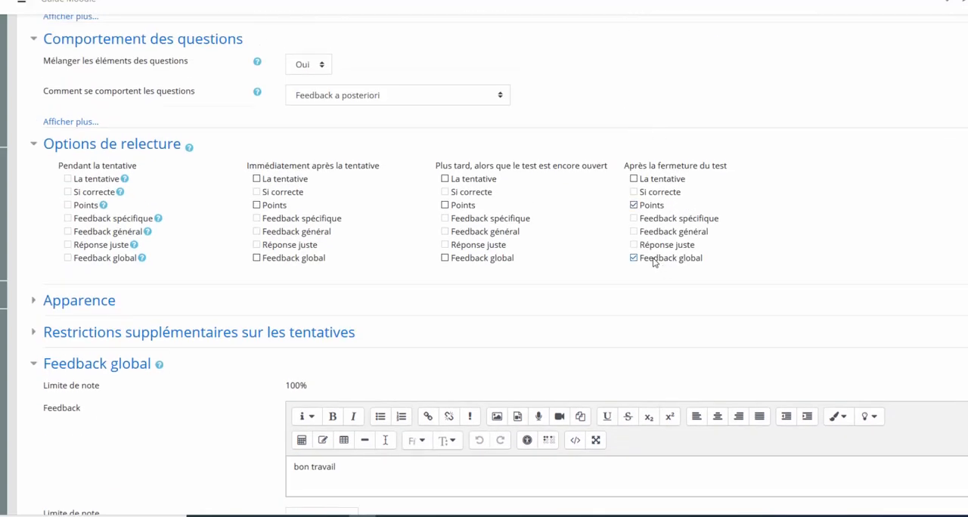
{"action": "scroll", "coordinate": [653, 261], "scroll_direction": "down", "scroll_amount": 11}
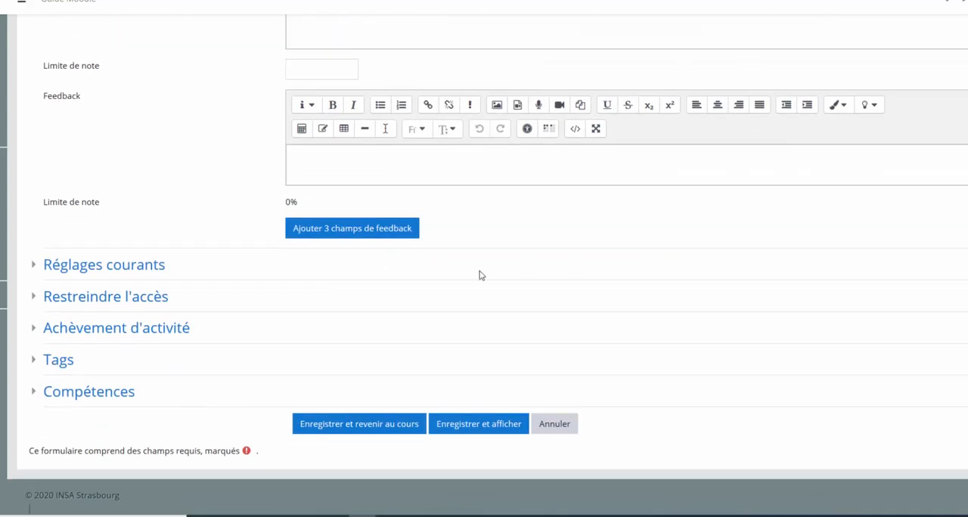
{"action": "left_click", "coordinate": [33, 272]}
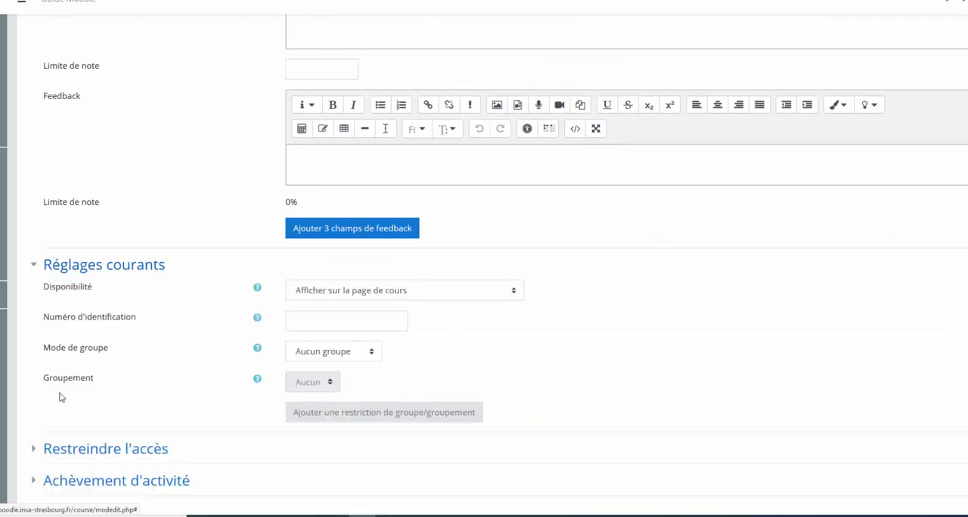
{"action": "left_click", "coordinate": [34, 448]}
{"action": "scroll", "coordinate": [38, 442], "scroll_direction": "down", "scroll_amount": 3}
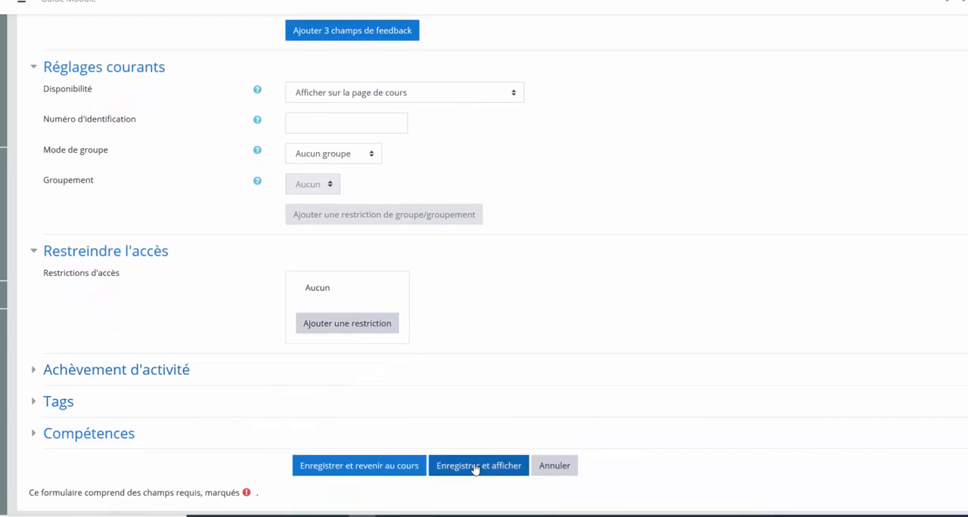
Step: Save and display the test, and open its question list for editing
{"action": "left_click", "coordinate": [476, 468]}
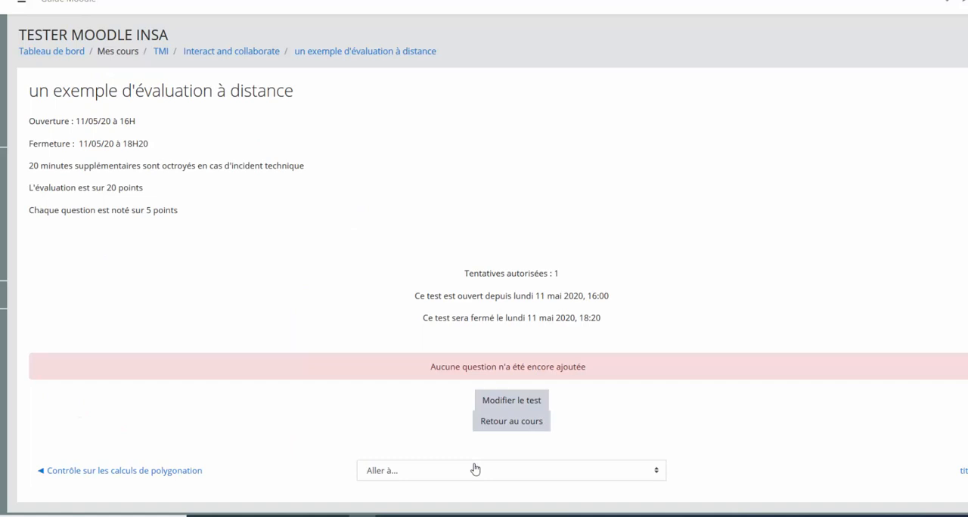
{"action": "left_click", "coordinate": [519, 403]}
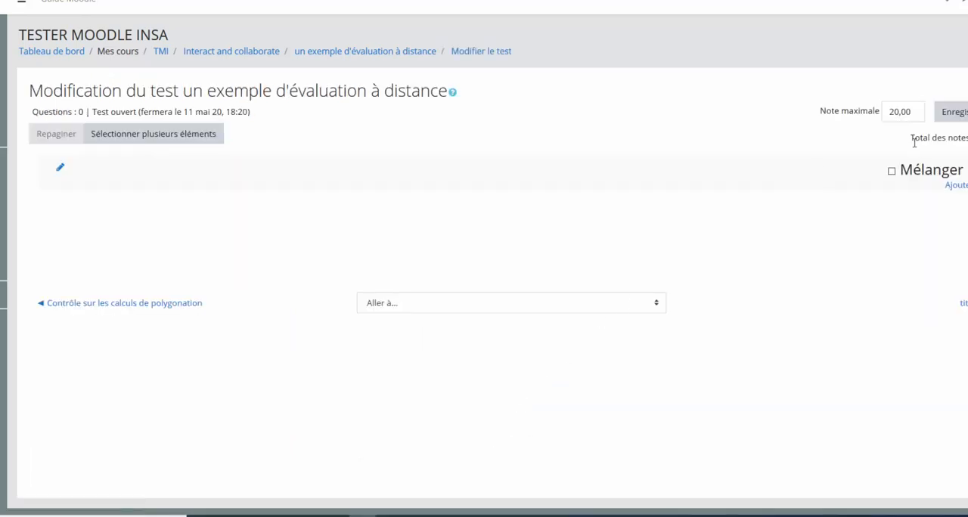
Step: Enable Mélanger for the test's question section and read the help on this setting
{"action": "left_click", "coordinate": [891, 171]}
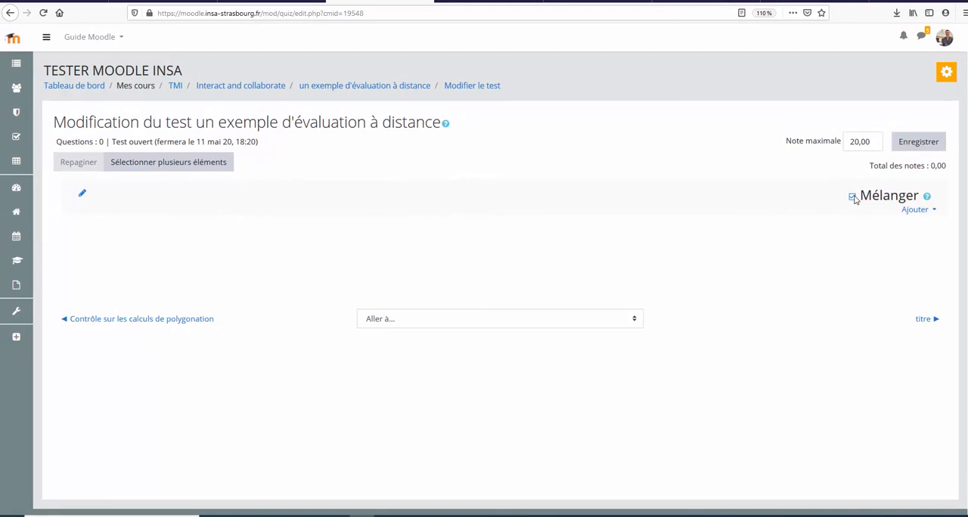
{"action": "left_click", "coordinate": [926, 197]}
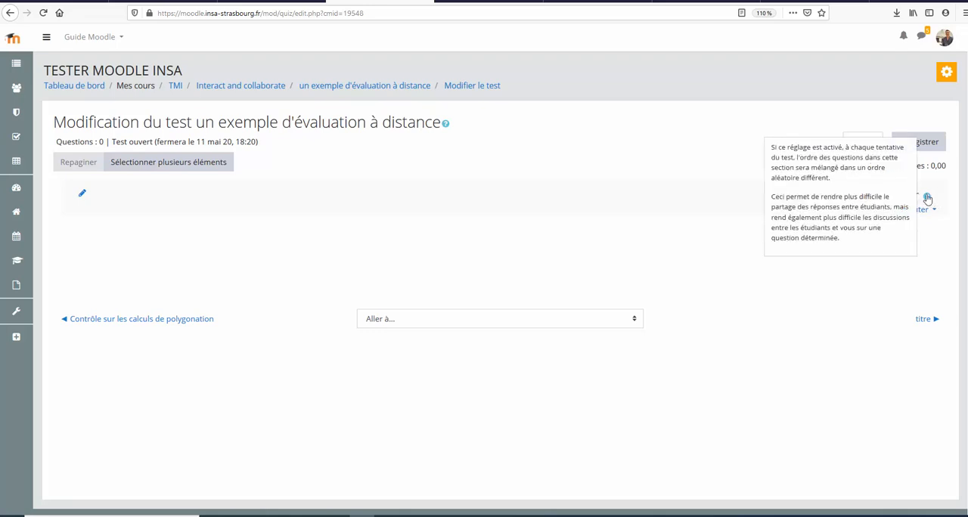
{"action": "left_click", "coordinate": [931, 228]}
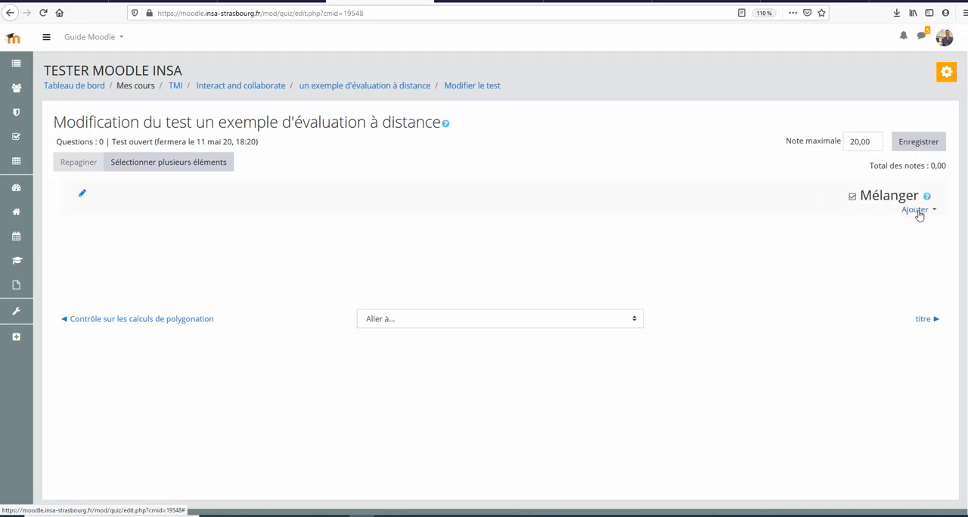
Step: Add a new question of type Vrai/Faux to the test
{"action": "left_click", "coordinate": [918, 212]}
{"action": "left_click", "coordinate": [819, 227]}
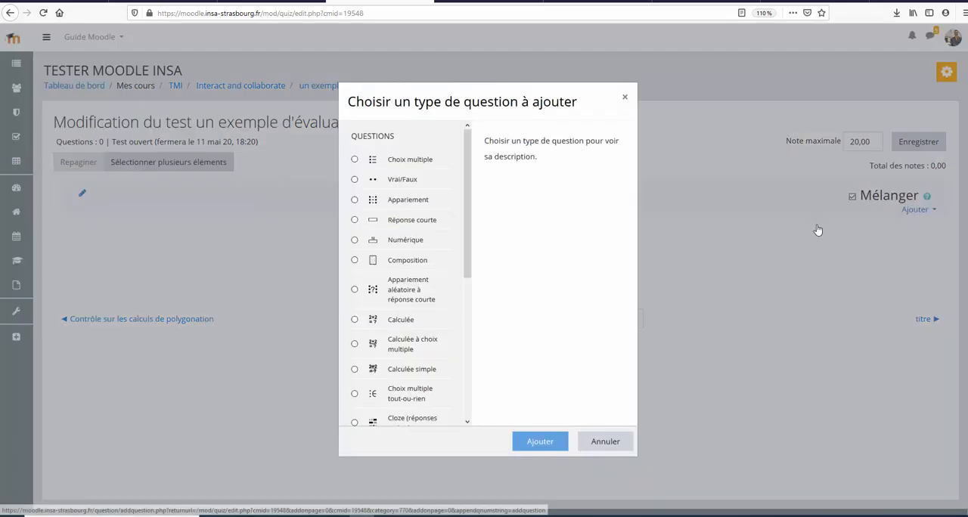
{"action": "left_click", "coordinate": [364, 185]}
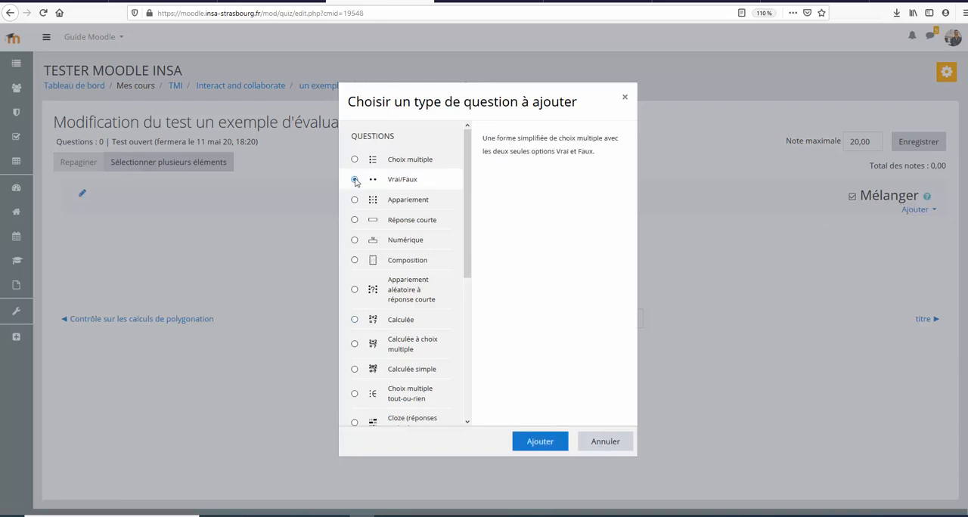
{"action": "left_click", "coordinate": [542, 441]}
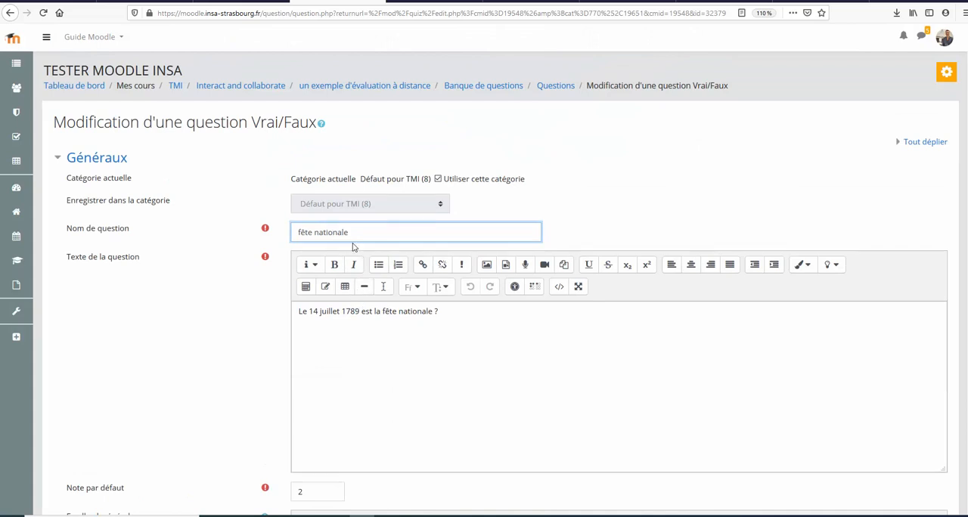
Step: Reword the question text as "Le 14 juillet 1789 est la date de célébration de la fête nationale française ?"
{"action": "left_click_drag", "start_coordinate": [352, 236], "coordinate": [279, 235]}
{"action": "left_click", "coordinate": [459, 348]}
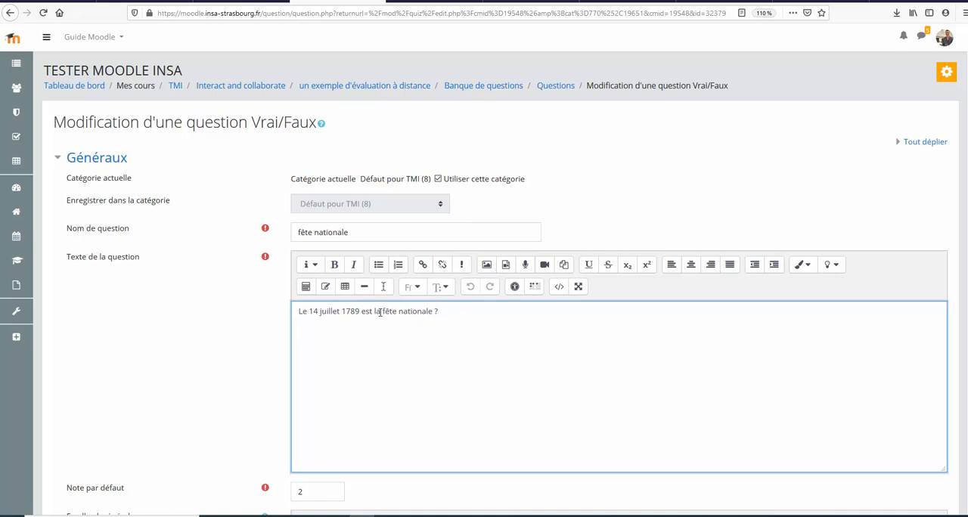
{"action": "type", "text": "date de célébration de"}
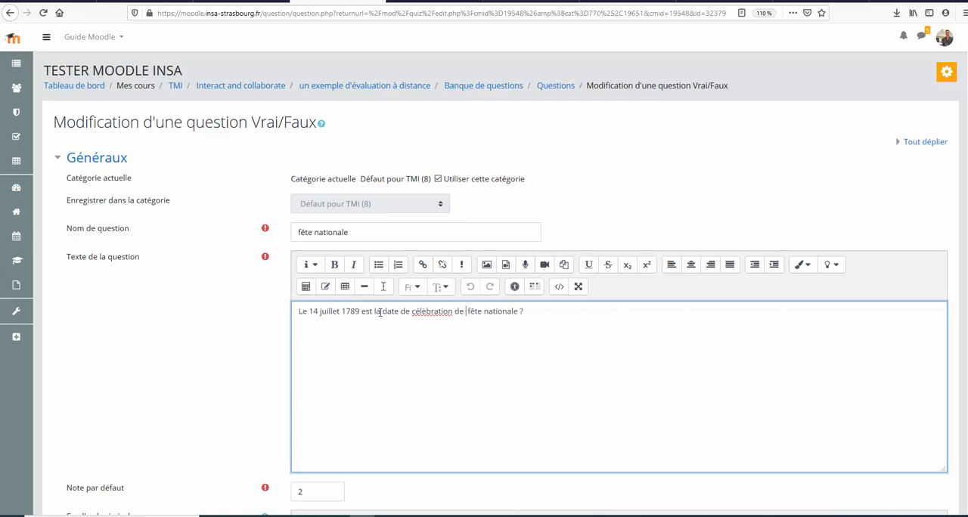
{"action": "type", "text": " la"}
{"action": "right_click", "coordinate": [436, 313]}
{"action": "left_click", "coordinate": [465, 322]}
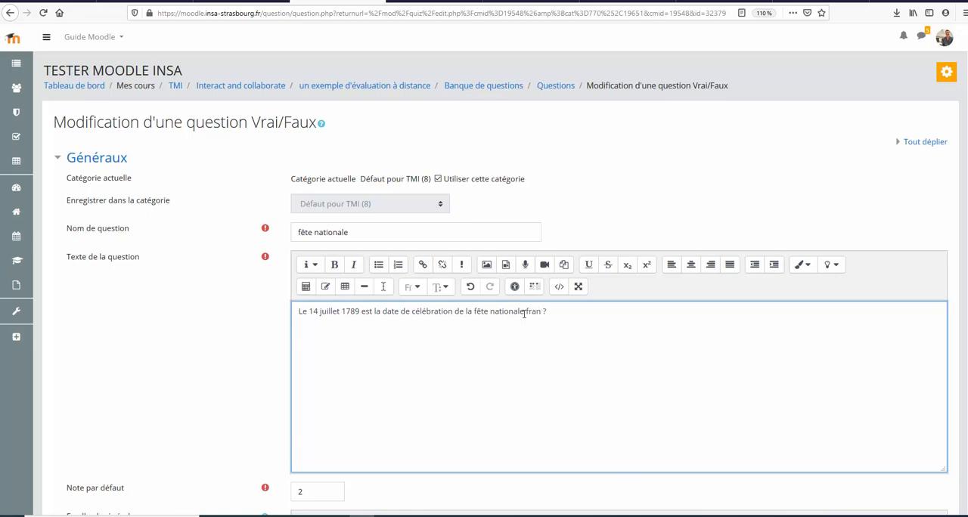
{"action": "type", "text": "çaise"}
{"action": "scroll", "coordinate": [542, 354], "scroll_direction": "down", "scroll_amount": 3}
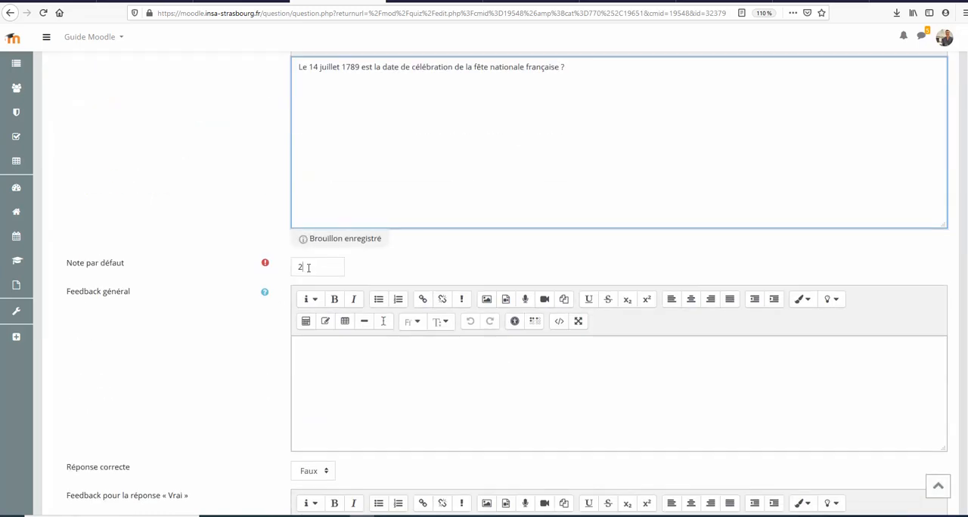
Step: Review the question's default mark, general feedback, correct answer and feedback for both answers, and save the question
{"action": "double_click", "coordinate": [308, 268]}
{"action": "scroll", "coordinate": [335, 369], "scroll_direction": "down", "scroll_amount": 2}
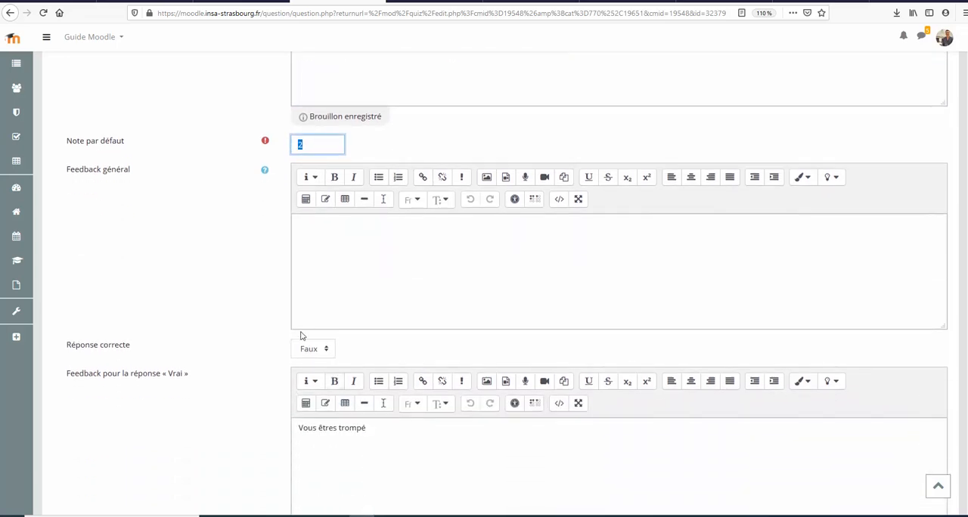
{"action": "left_click", "coordinate": [336, 259]}
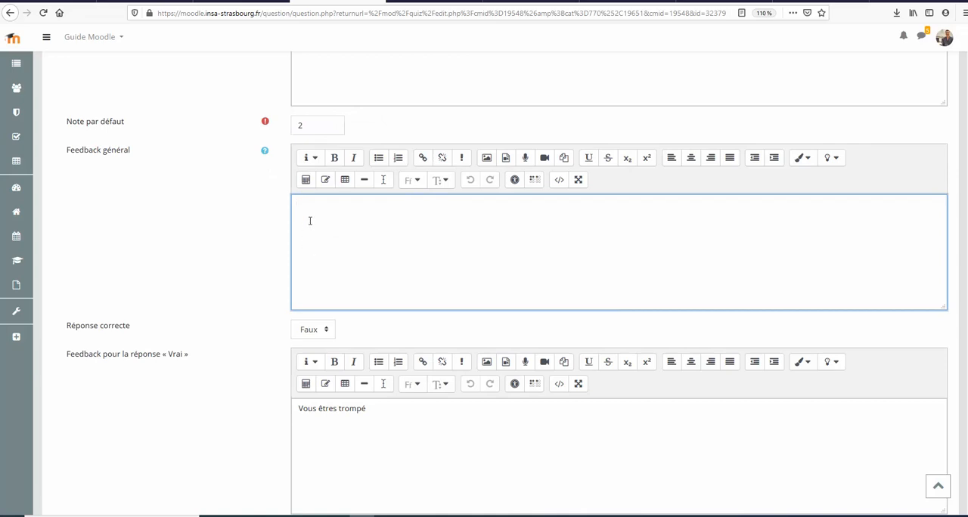
{"action": "scroll", "coordinate": [310, 292], "scroll_direction": "down", "scroll_amount": 2}
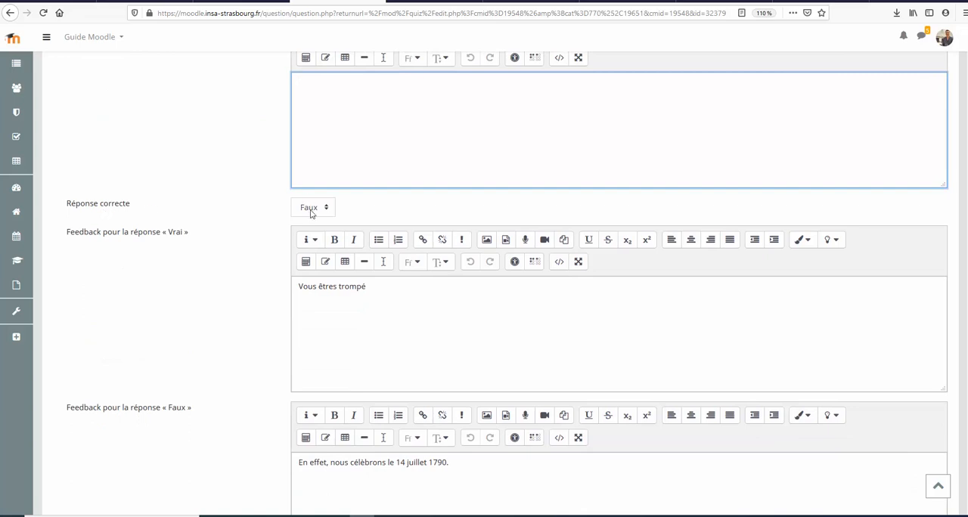
{"action": "scroll", "coordinate": [318, 225], "scroll_direction": "up", "scroll_amount": 4}
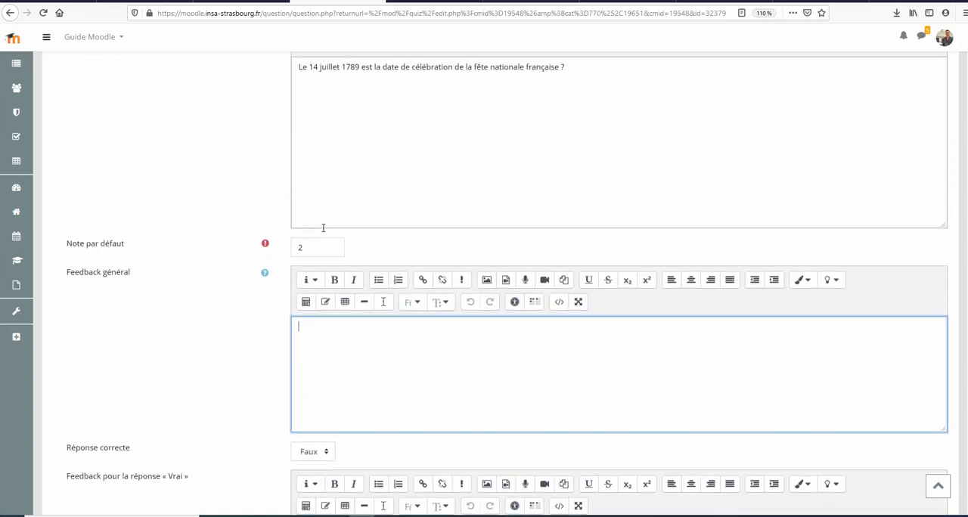
{"action": "scroll", "coordinate": [322, 228], "scroll_direction": "down", "scroll_amount": 3}
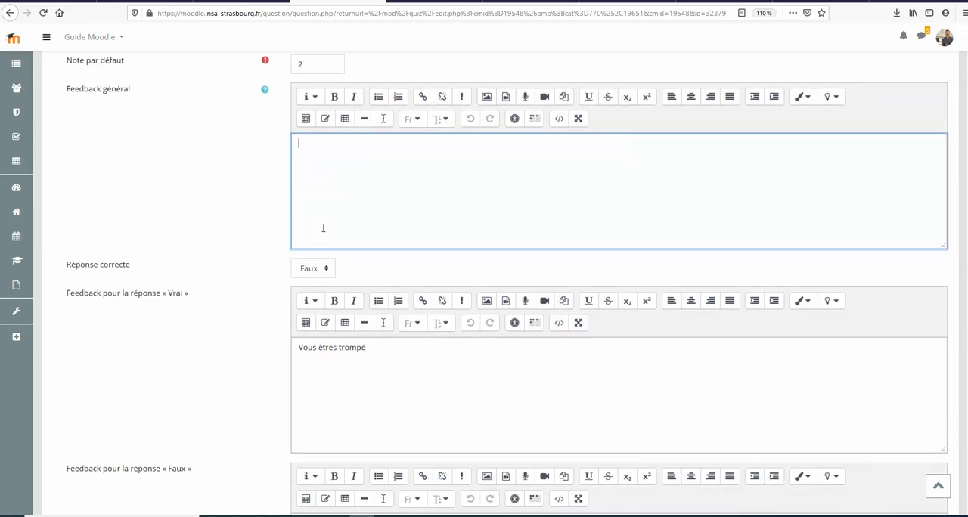
{"action": "scroll", "coordinate": [323, 228], "scroll_direction": "down", "scroll_amount": 3}
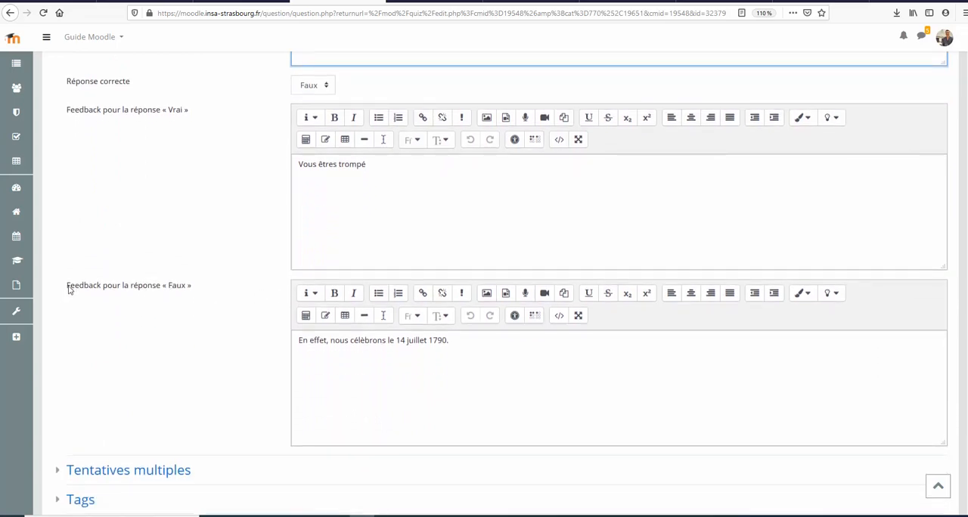
{"action": "left_click_drag", "start_coordinate": [69, 290], "coordinate": [202, 294]}
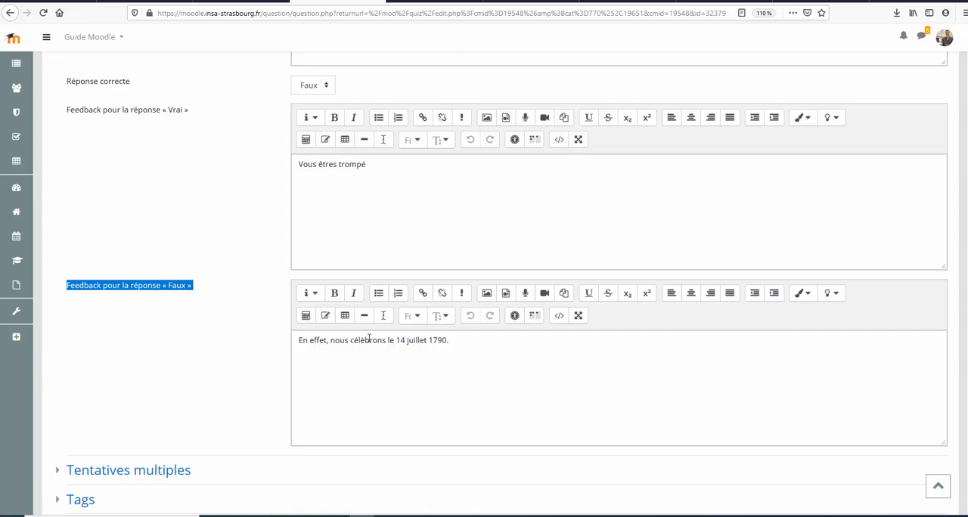
{"action": "scroll", "coordinate": [369, 339], "scroll_direction": "down", "scroll_amount": 3}
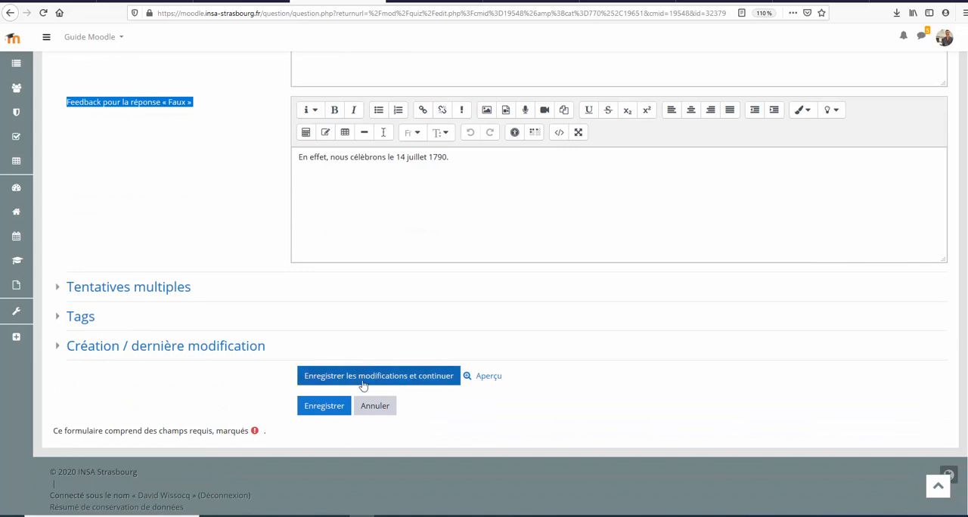
{"action": "left_click", "coordinate": [332, 406]}
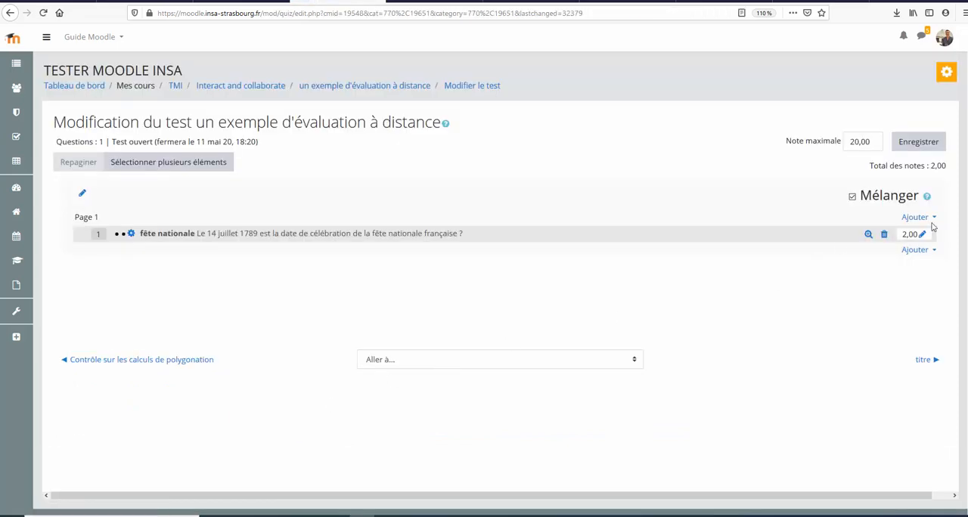
Step: Add the questions "question parfum", "Est-ce une peinture ?" and "Le cheval blanc" from the question bank's category Défaut pour TMI
{"action": "left_click", "coordinate": [914, 250]}
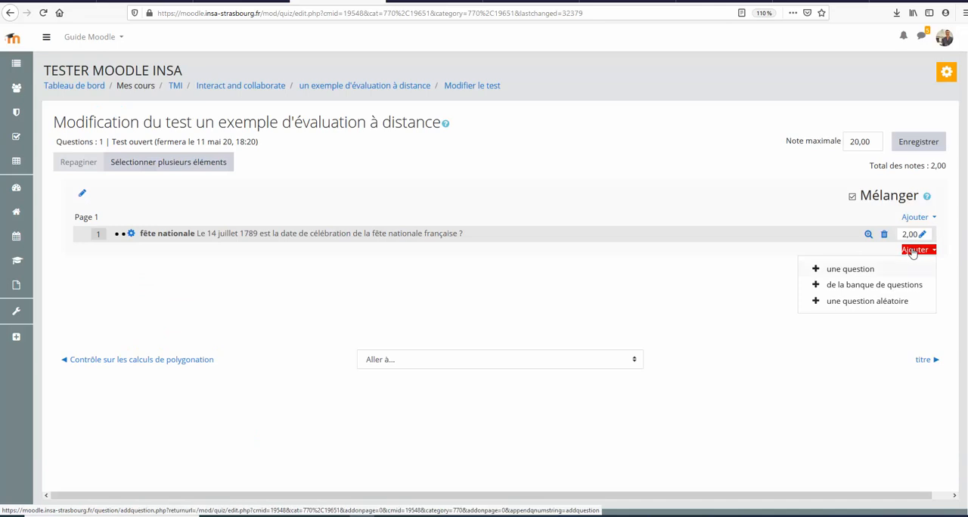
{"action": "left_click", "coordinate": [870, 285]}
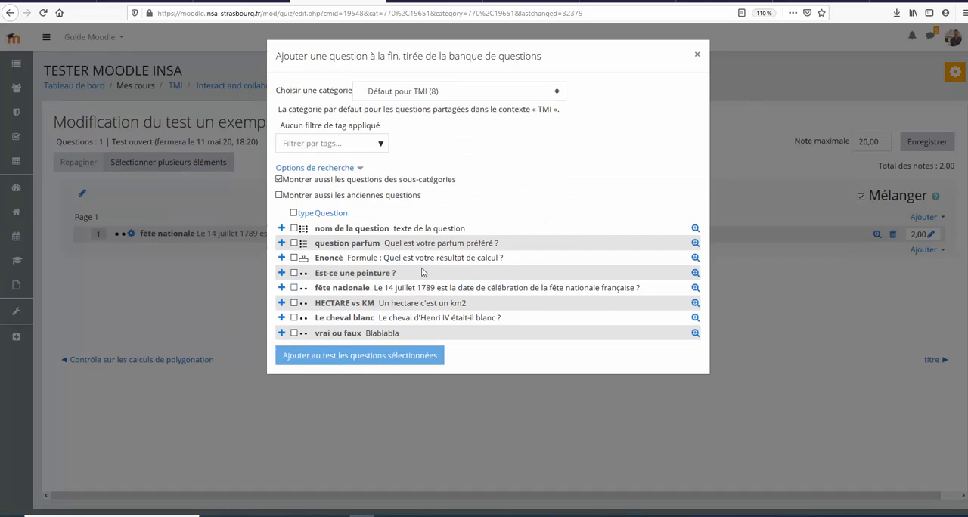
{"action": "left_click", "coordinate": [431, 92]}
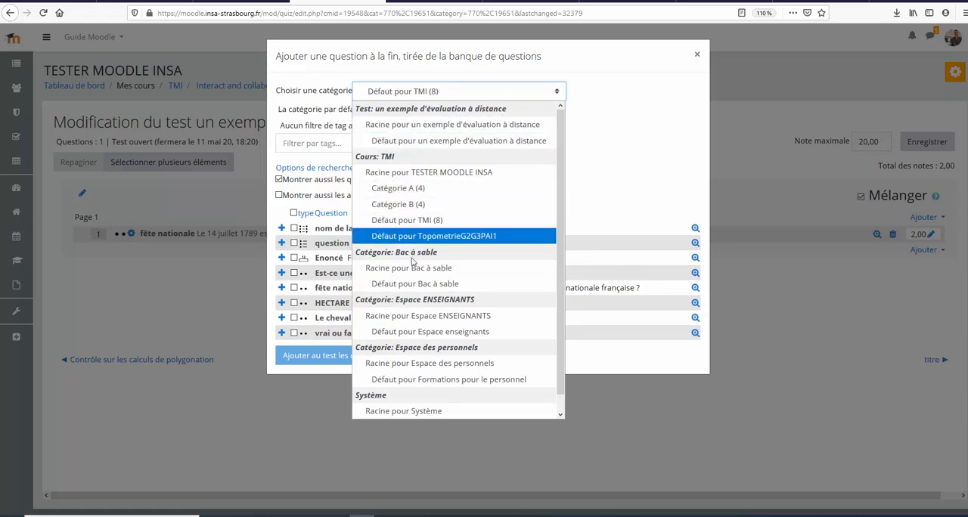
{"action": "left_click", "coordinate": [635, 135]}
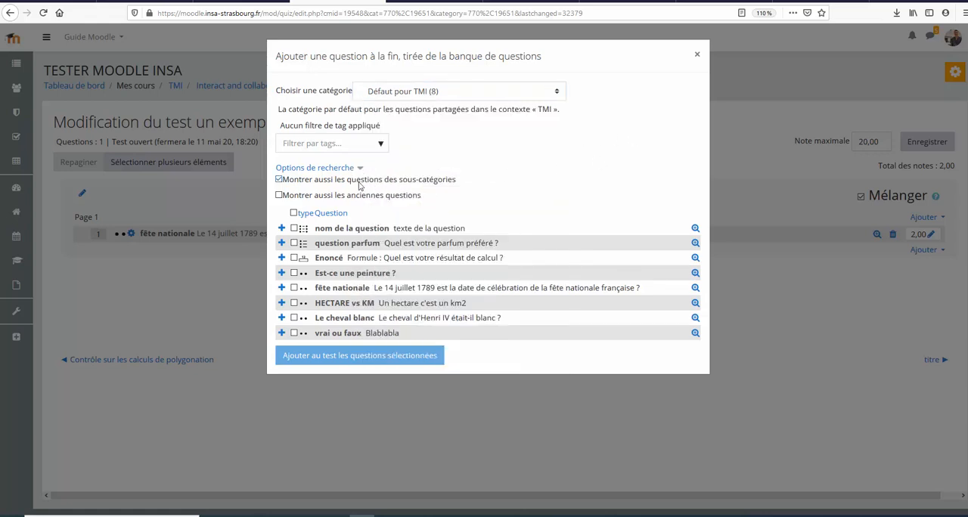
{"action": "left_click", "coordinate": [294, 243]}
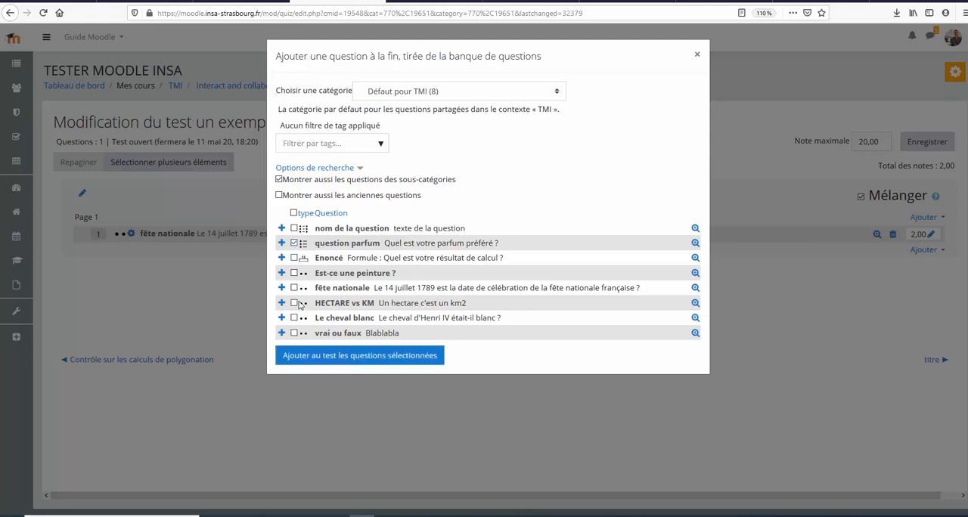
{"action": "left_click", "coordinate": [294, 273]}
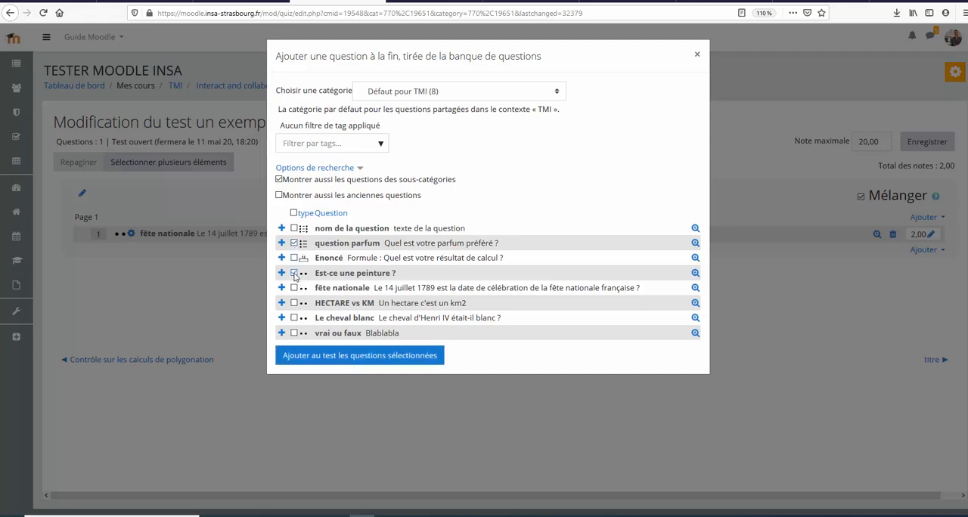
{"action": "left_click", "coordinate": [294, 319]}
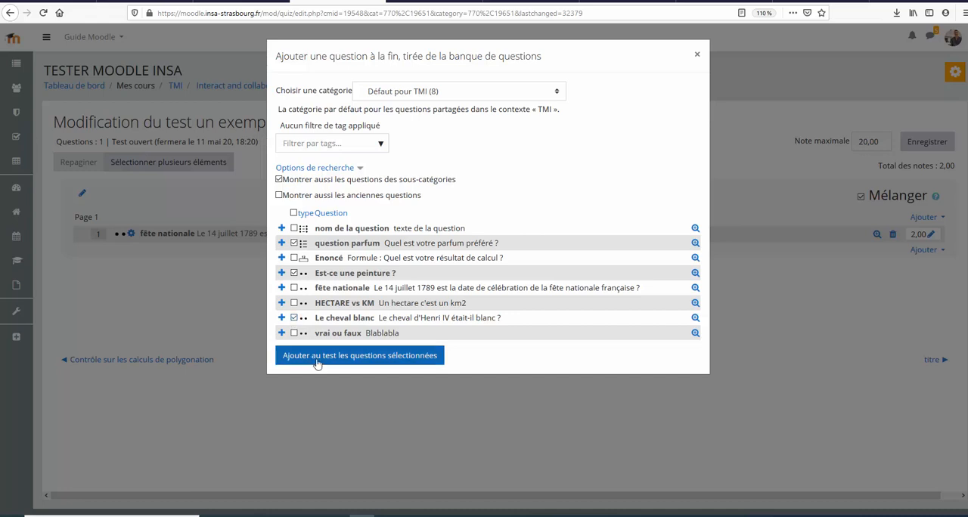
{"action": "left_click", "coordinate": [327, 356]}
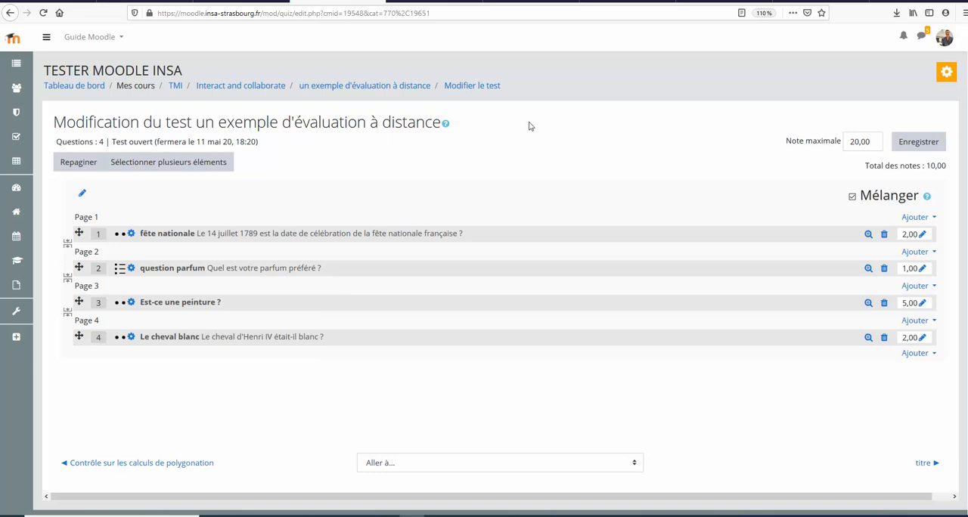
Step: Set the marks of "fête nationale", "question parfum" and "Le cheval blanc" to 5 each, and save the maximum grade of 20,00
{"action": "left_click", "coordinate": [922, 235]}
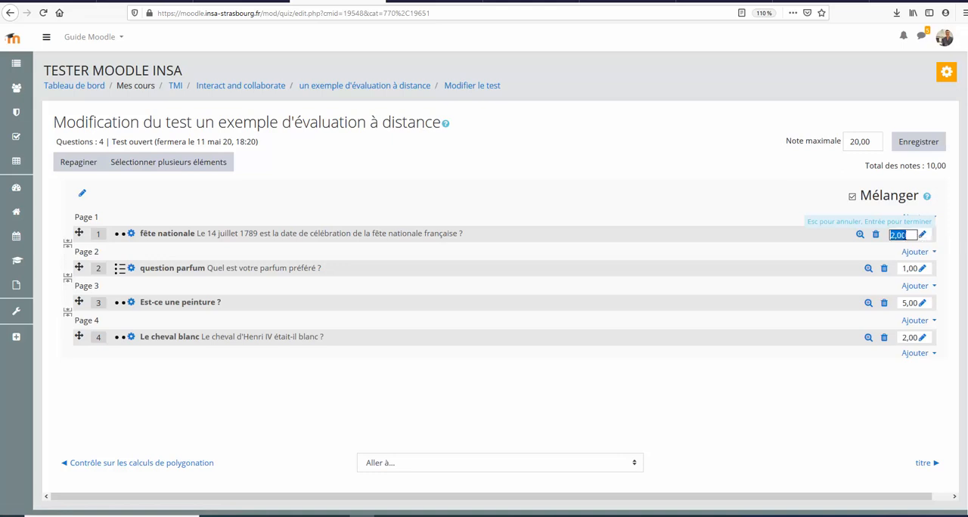
{"action": "key", "text": "BackSpace"}
{"action": "key", "text": "Return"}
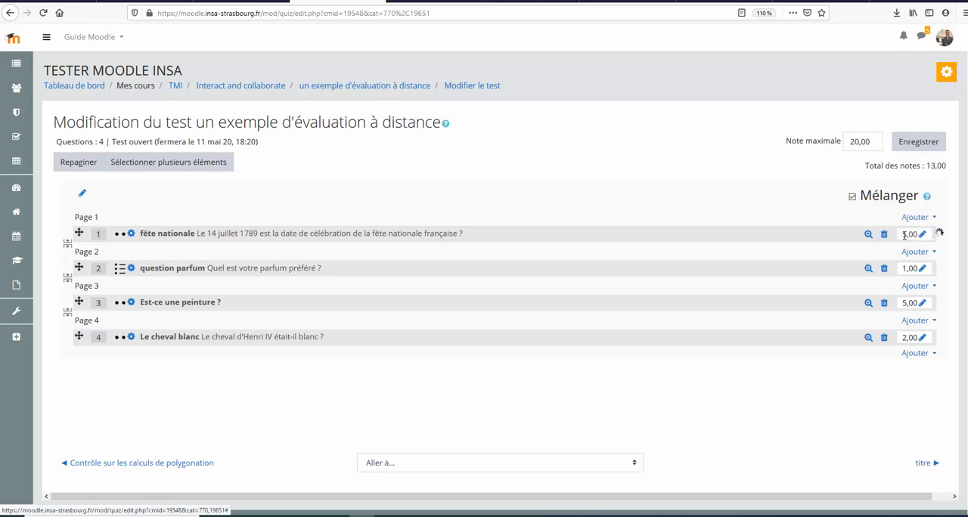
{"action": "left_click", "coordinate": [922, 269]}
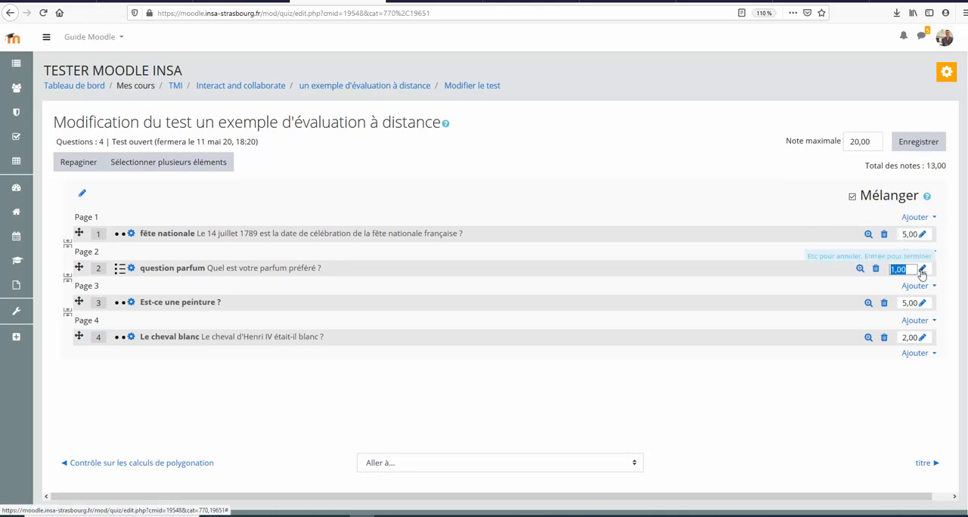
{"action": "key", "text": "BackSpace"}
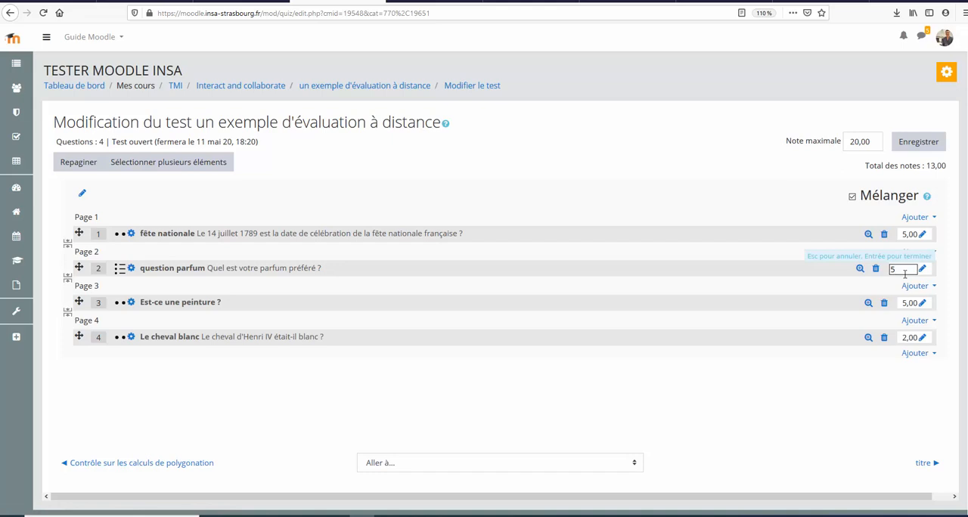
{"action": "key", "text": "Return"}
{"action": "left_click", "coordinate": [922, 338]}
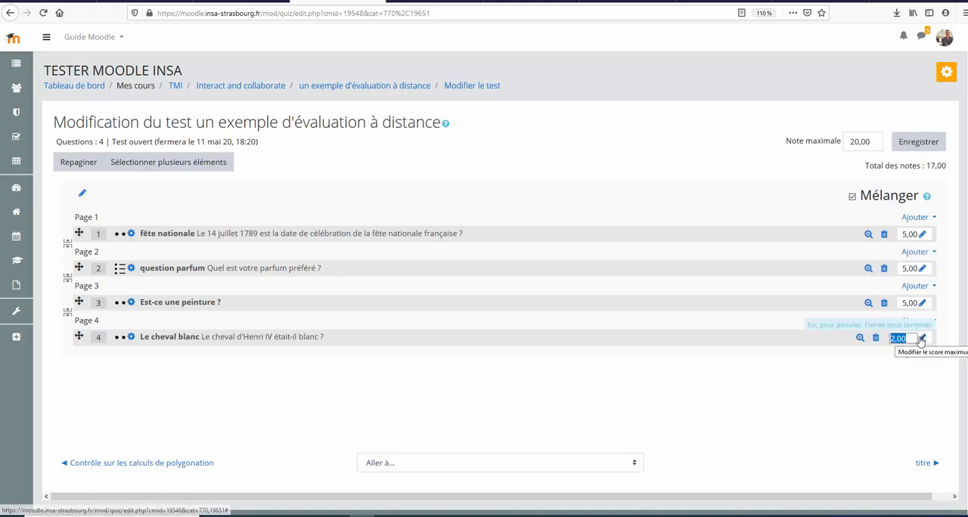
{"action": "key", "text": "BackSpace"}
{"action": "type", "text": "5"}
{"action": "key", "text": "Return"}
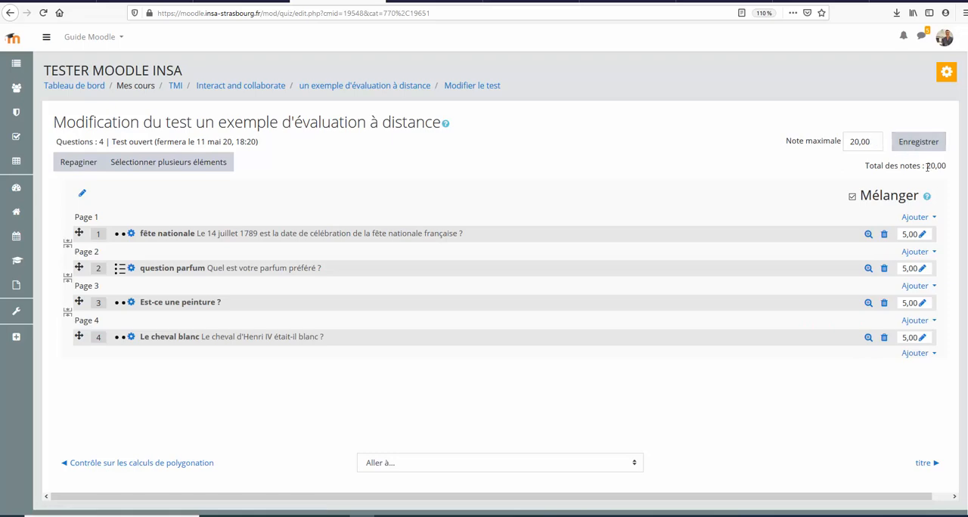
{"action": "left_click", "coordinate": [918, 144]}
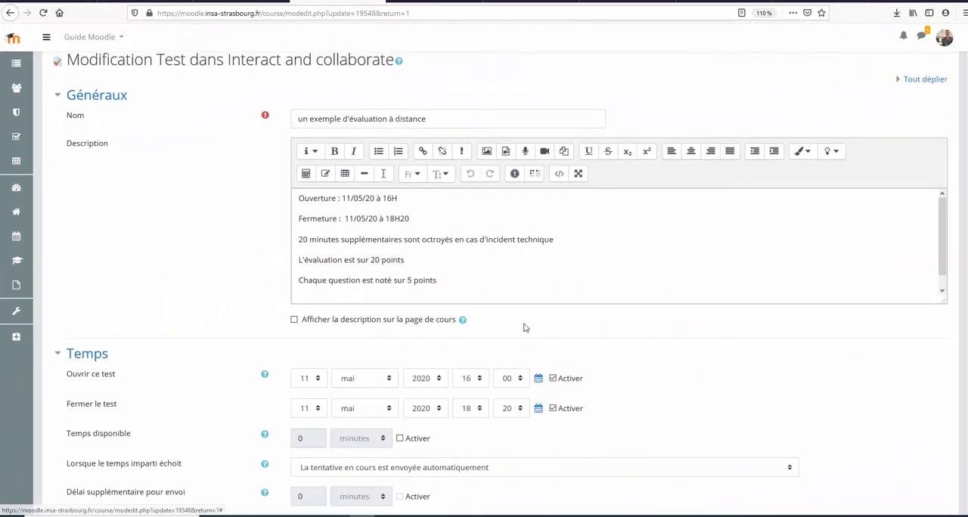
Step: Review the test's settings for Temps, Note, Mise en page, Comportement des questions and Options de relecture
{"action": "scroll", "coordinate": [507, 265], "scroll_direction": "down", "scroll_amount": 4}
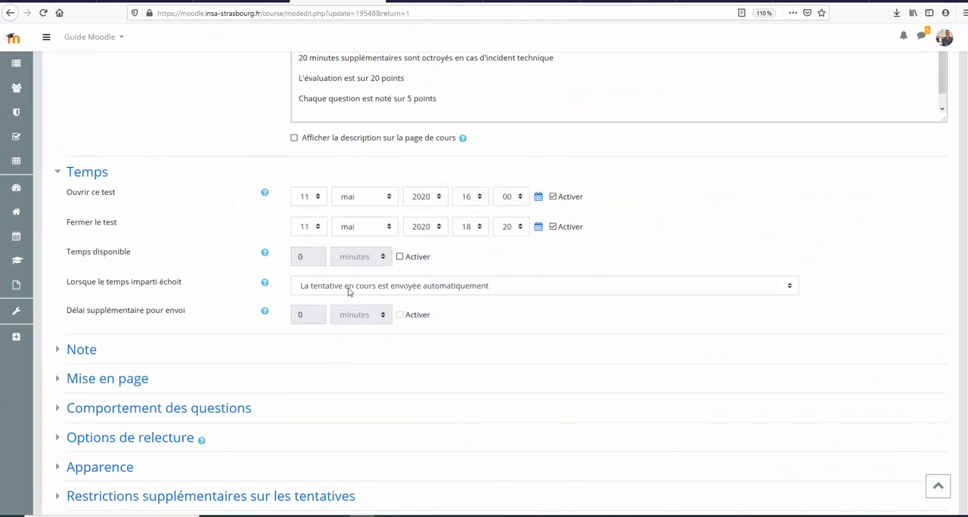
{"action": "scroll", "coordinate": [349, 292], "scroll_direction": "down", "scroll_amount": 1}
{"action": "left_click", "coordinate": [55, 291]}
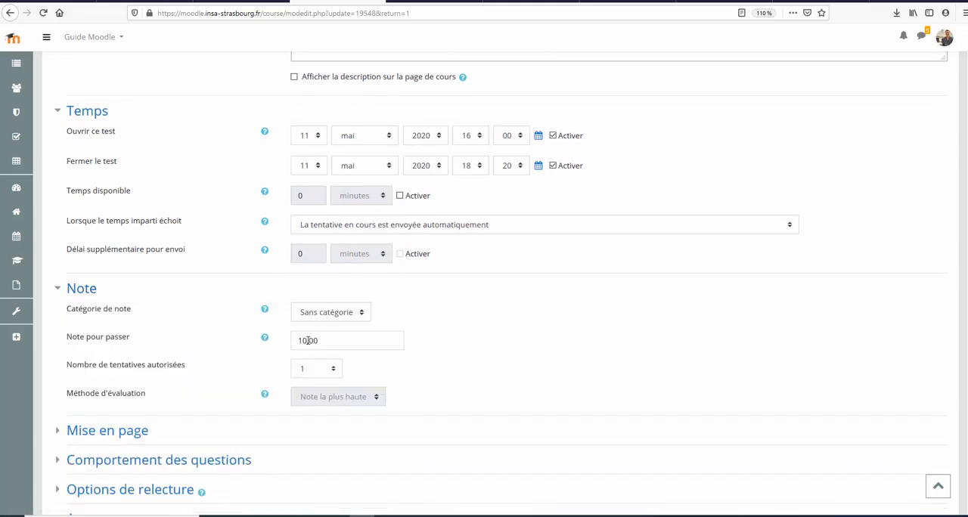
{"action": "scroll", "coordinate": [325, 348], "scroll_direction": "down", "scroll_amount": 1}
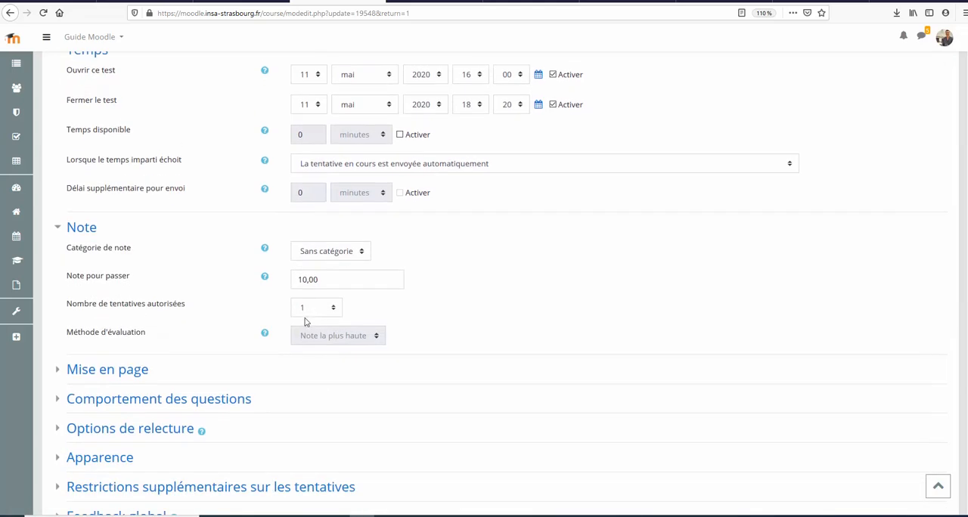
{"action": "left_click", "coordinate": [59, 371]}
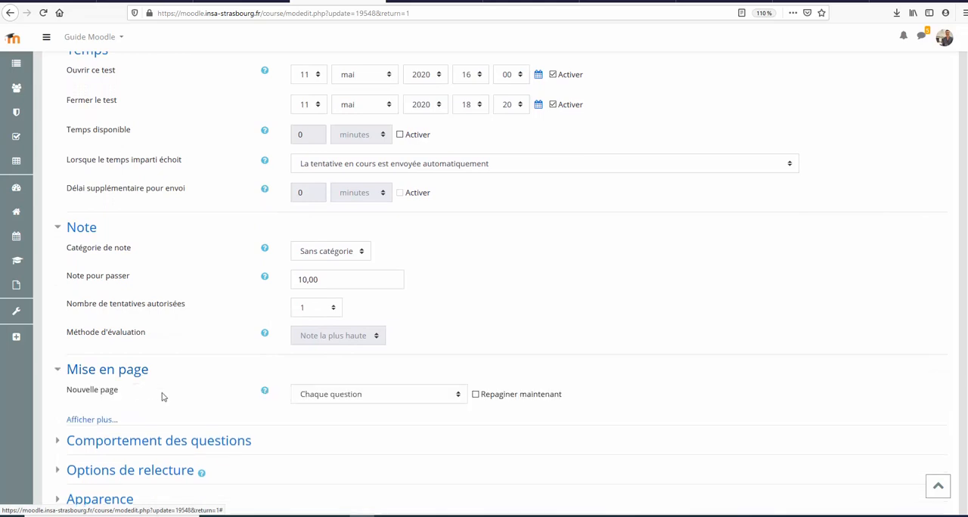
{"action": "scroll", "coordinate": [297, 398], "scroll_direction": "down", "scroll_amount": 2}
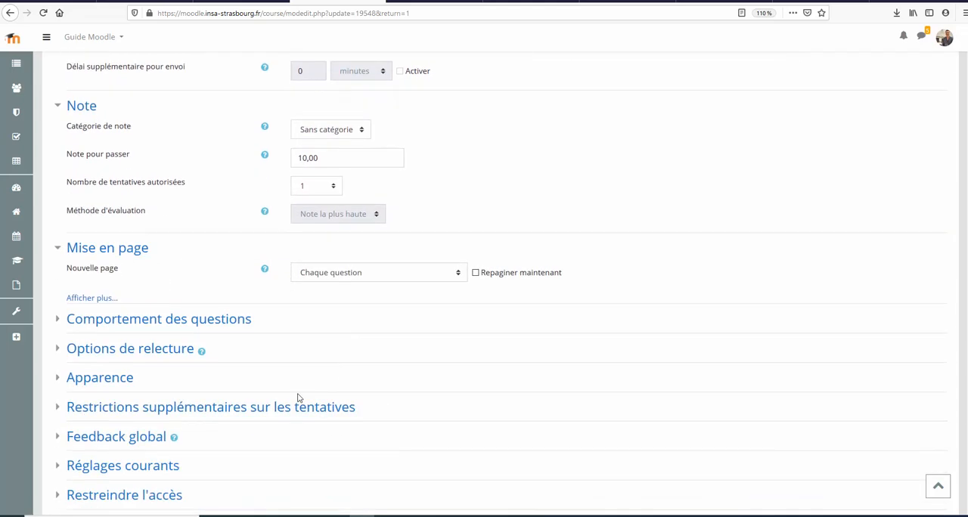
{"action": "left_click", "coordinate": [56, 324]}
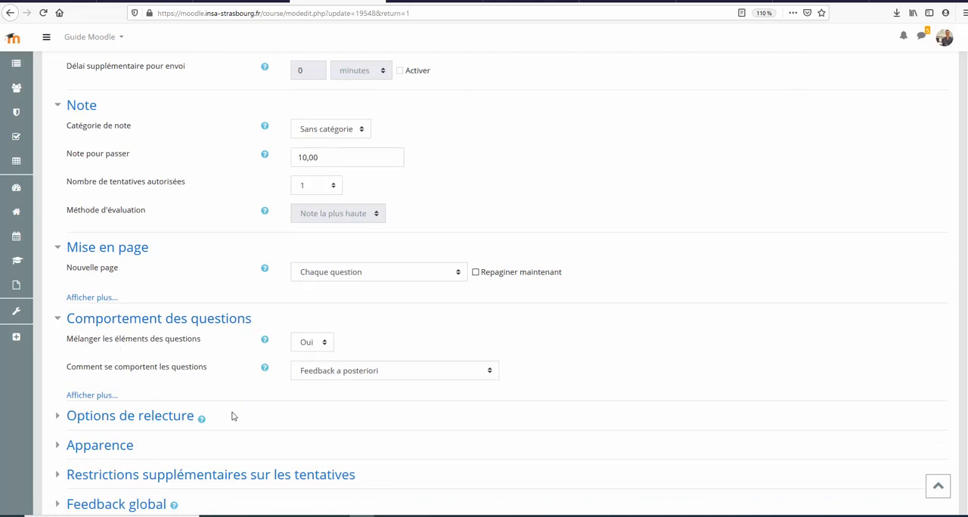
{"action": "scroll", "coordinate": [227, 414], "scroll_direction": "down", "scroll_amount": 2}
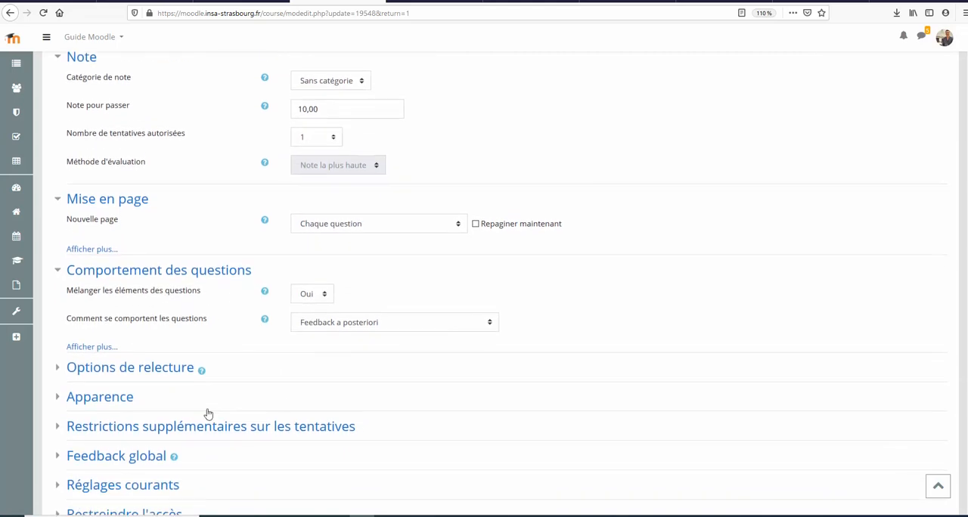
{"action": "left_click", "coordinate": [59, 356]}
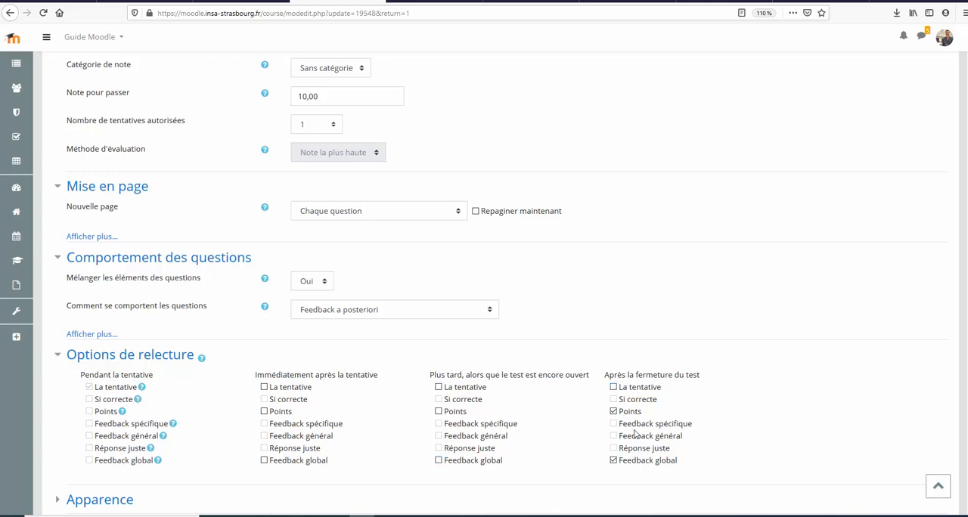
{"action": "scroll", "coordinate": [636, 416], "scroll_direction": "down", "scroll_amount": 2}
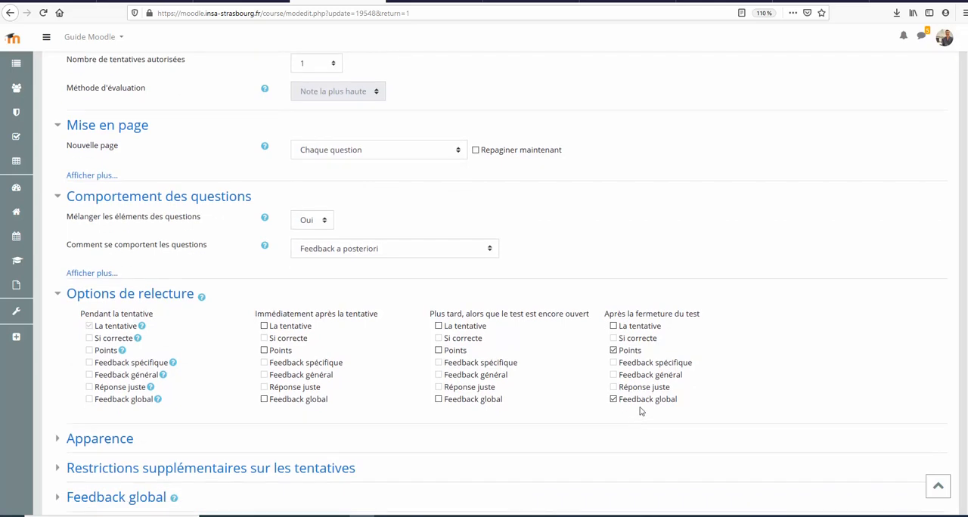
{"action": "scroll", "coordinate": [453, 416], "scroll_direction": "down", "scroll_amount": 3}
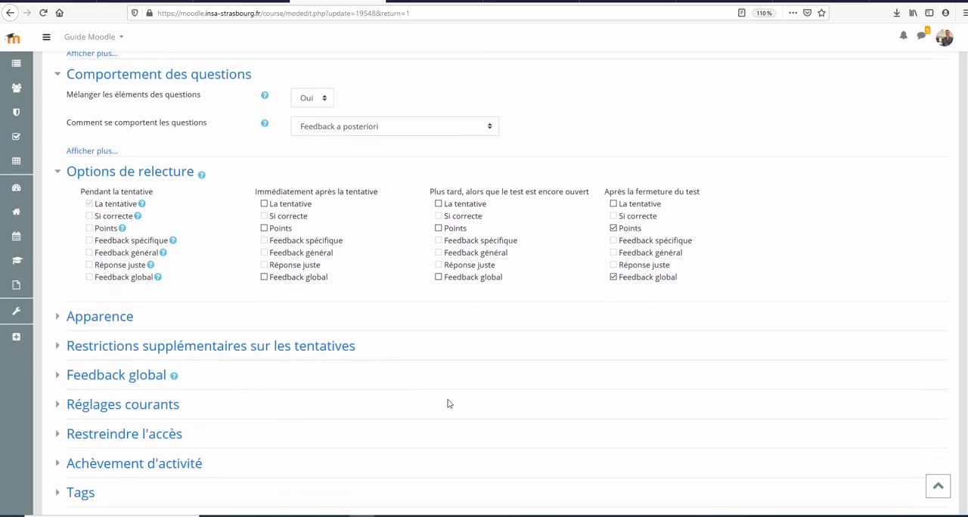
Step: Leave the test settings and open the course's participants list
{"action": "left_click", "coordinate": [17, 310]}
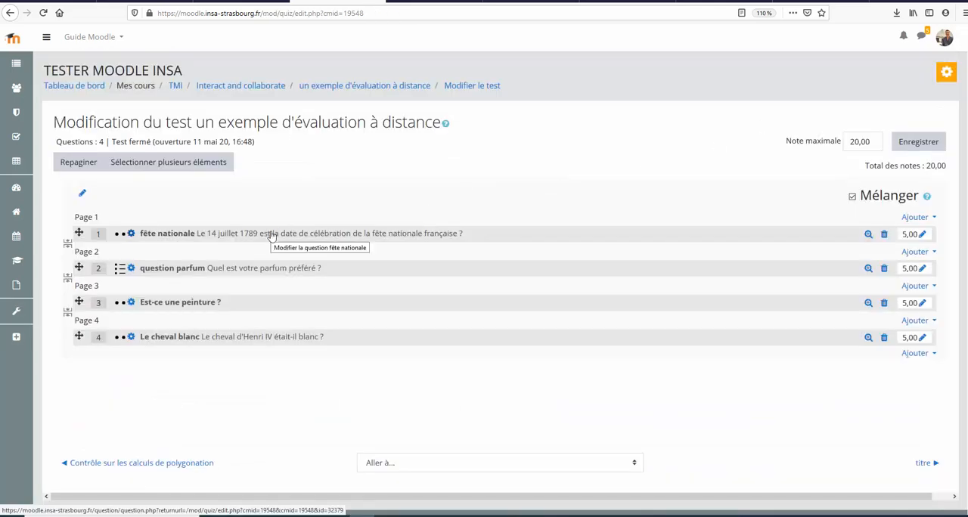
{"action": "left_click", "coordinate": [17, 89]}
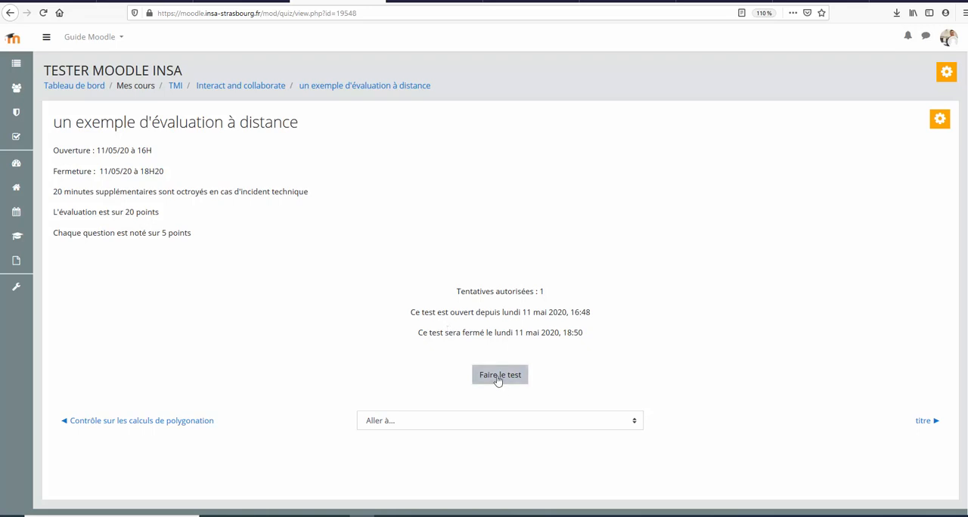
Step: Start the test attempt, skip question 1 and answer question 2 with Vrai
{"action": "left_click", "coordinate": [498, 379]}
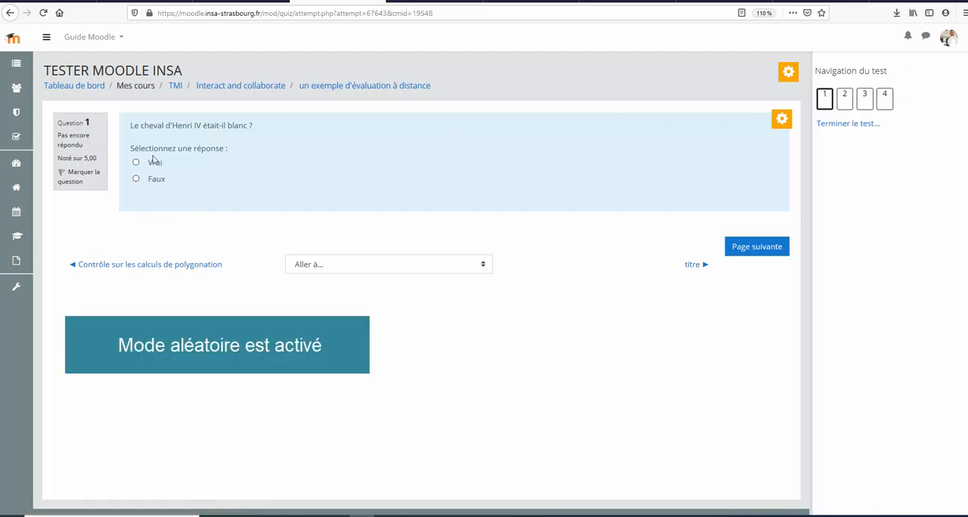
{"action": "left_click", "coordinate": [757, 247]}
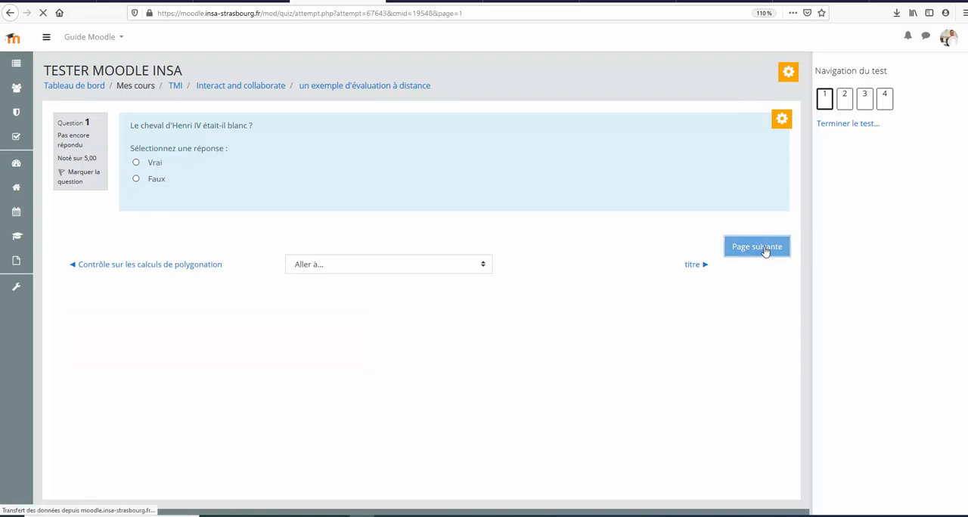
{"action": "scroll", "coordinate": [689, 259], "scroll_direction": "down", "scroll_amount": 3}
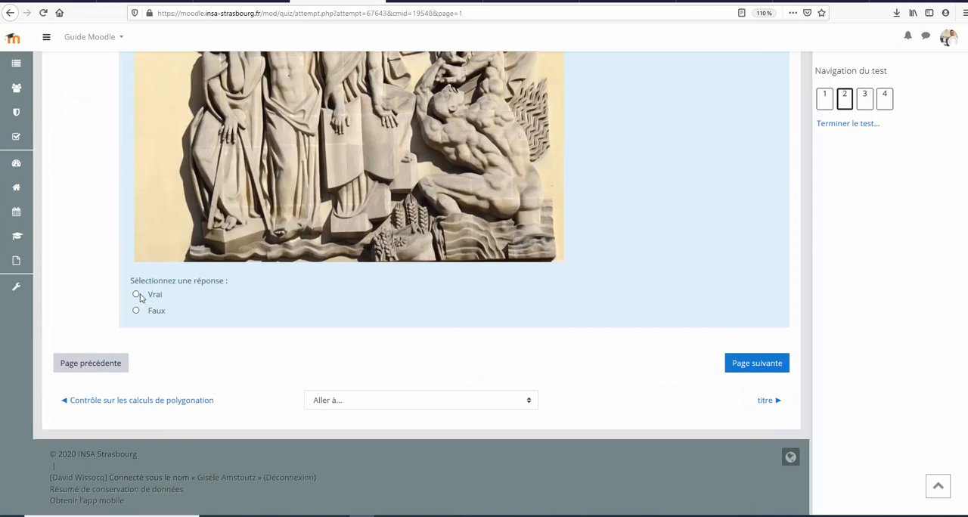
{"action": "left_click", "coordinate": [759, 361]}
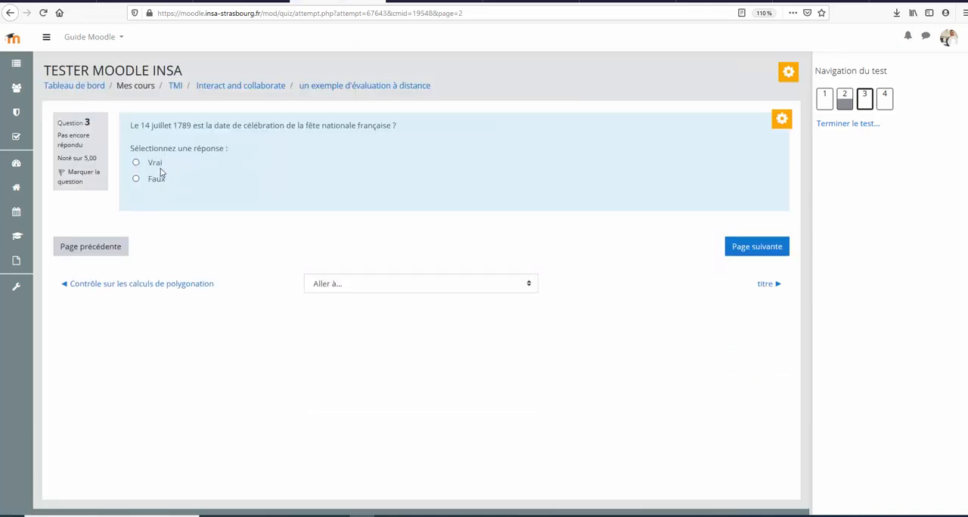
Step: Answer question 3 about the fête nationale with Faux, and change the answer to question 2 to Faux
{"action": "left_click", "coordinate": [86, 248]}
{"action": "scroll", "coordinate": [274, 255], "scroll_direction": "down", "scroll_amount": 2}
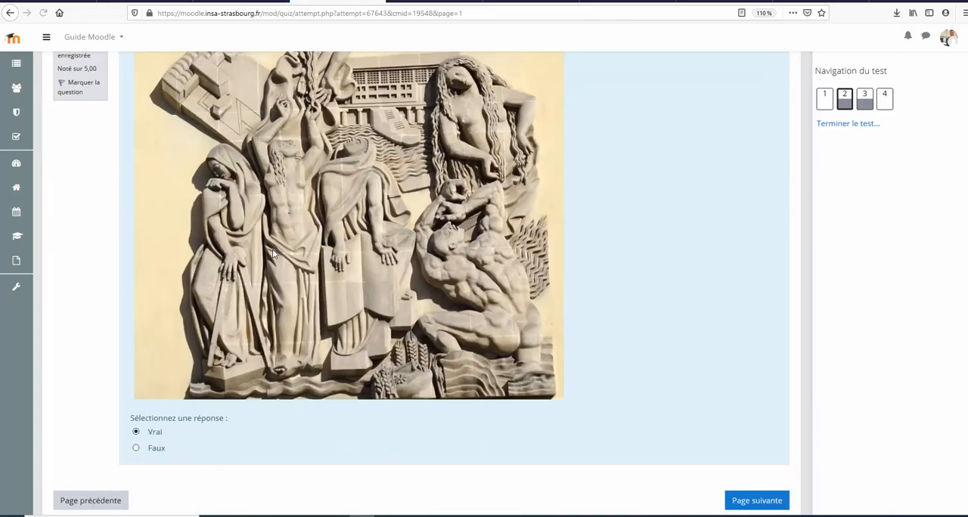
{"action": "scroll", "coordinate": [274, 255], "scroll_direction": "down", "scroll_amount": 3}
{"action": "left_click", "coordinate": [153, 311]}
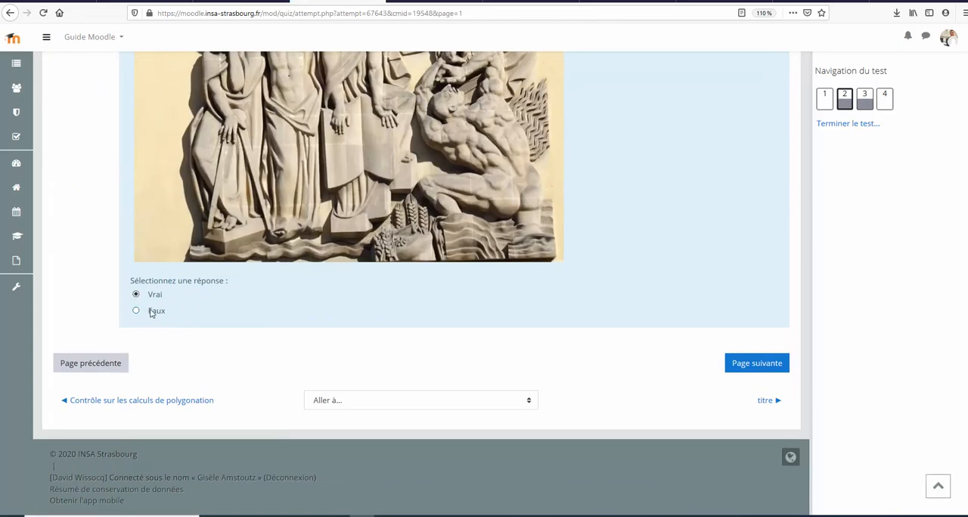
Step: Return to question 1 about Henri IV's horse and answer it with Faux
{"action": "left_click", "coordinate": [119, 360]}
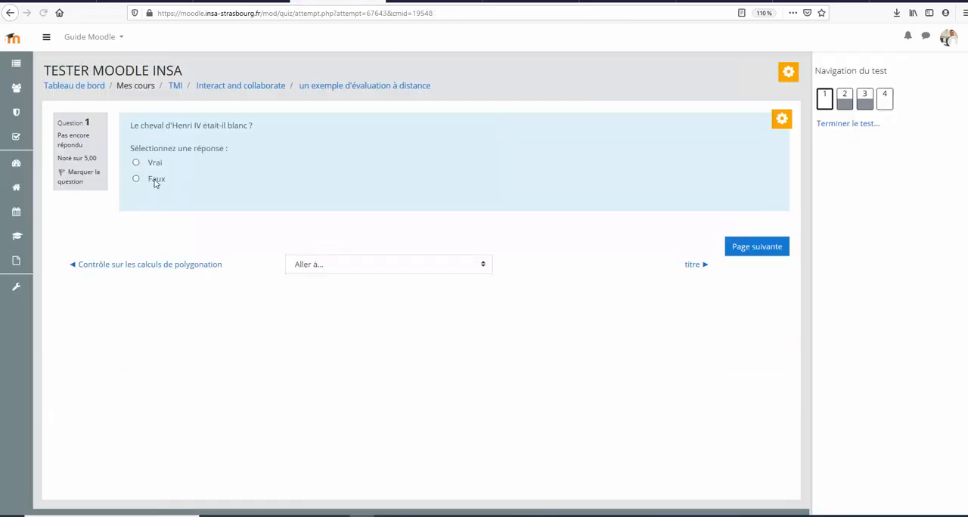
{"action": "left_click", "coordinate": [155, 184]}
{"action": "left_click", "coordinate": [749, 248]}
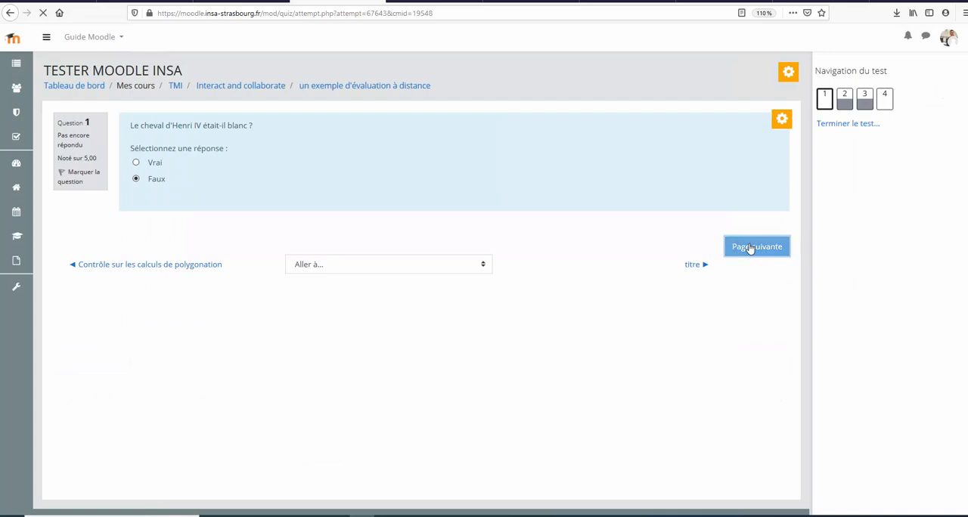
Step: Answer question 4 about the preferred parfum with Fraise, and submit the finished attempt
{"action": "scroll", "coordinate": [721, 232], "scroll_direction": "down", "scroll_amount": 3}
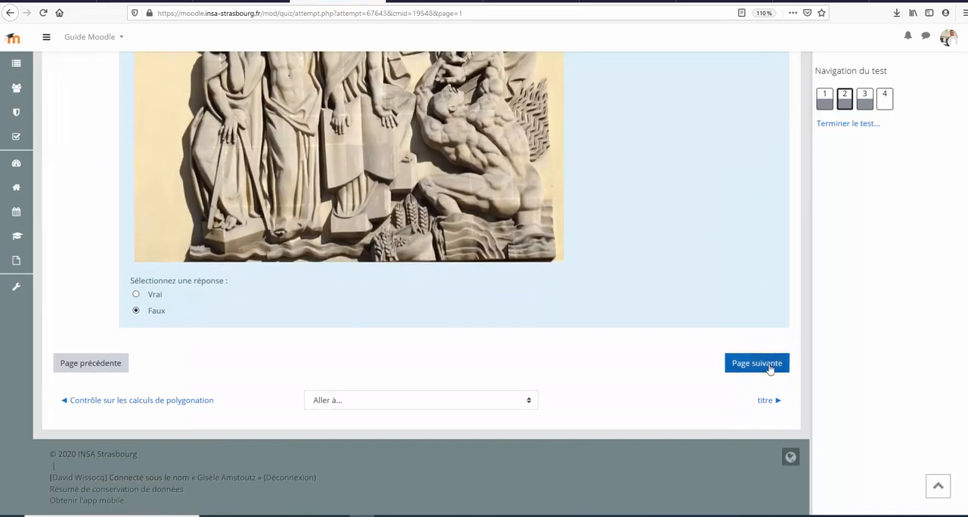
{"action": "left_click", "coordinate": [767, 365]}
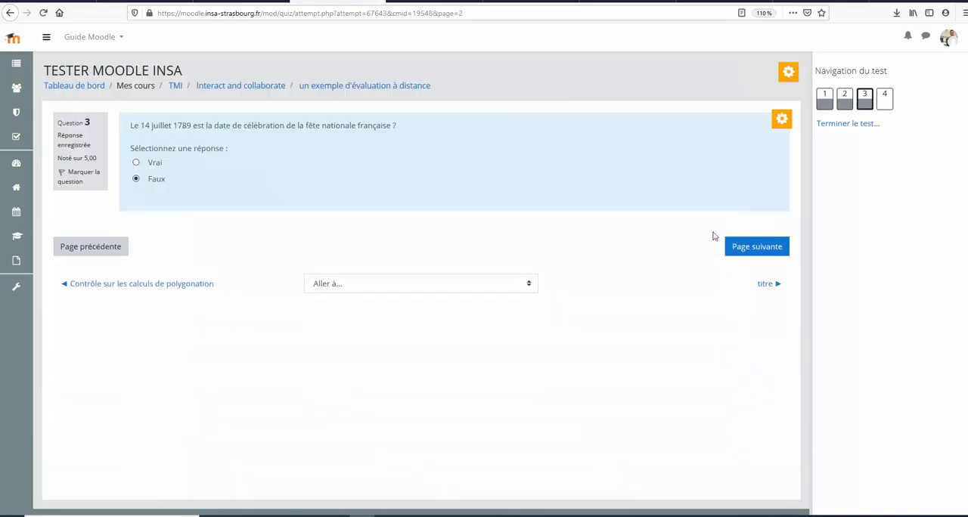
{"action": "left_click", "coordinate": [755, 249]}
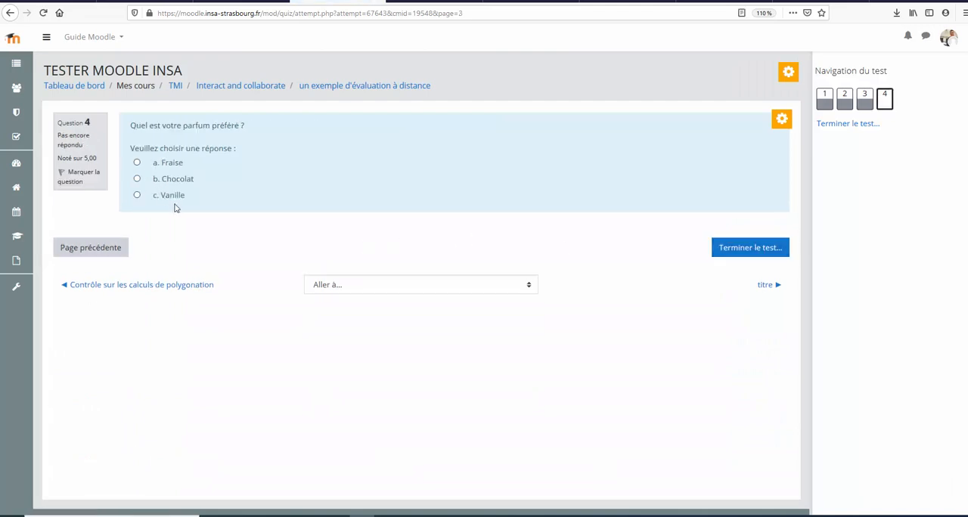
{"action": "left_click", "coordinate": [172, 163]}
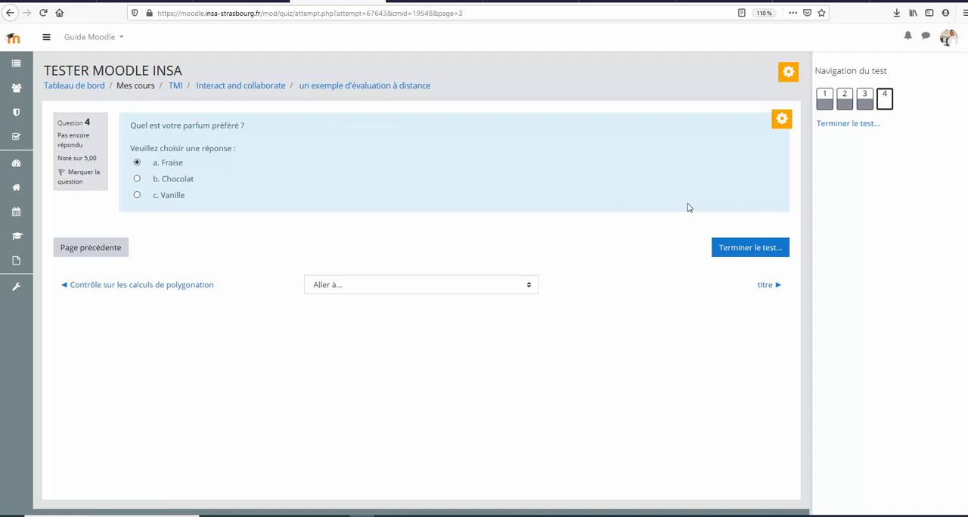
{"action": "left_click", "coordinate": [751, 249]}
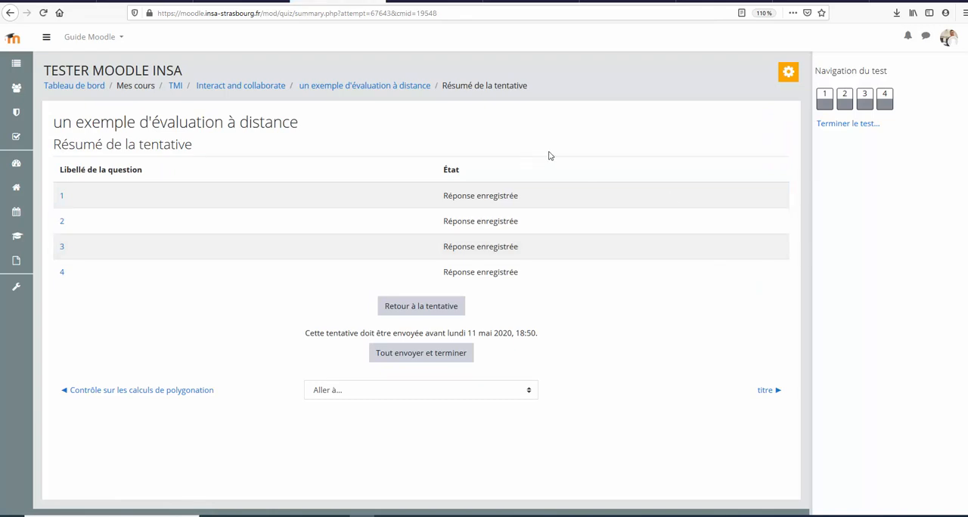
{"action": "left_click", "coordinate": [444, 358]}
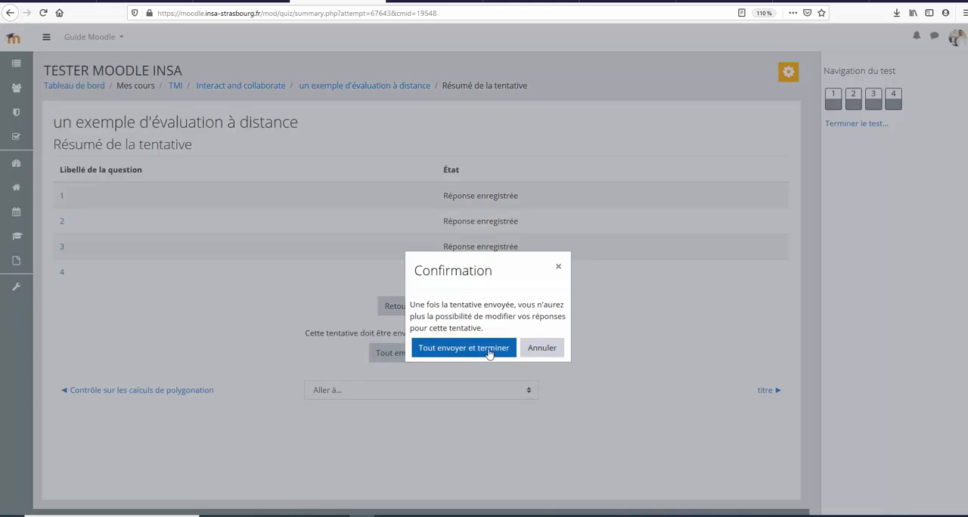
{"action": "left_click", "coordinate": [489, 353]}
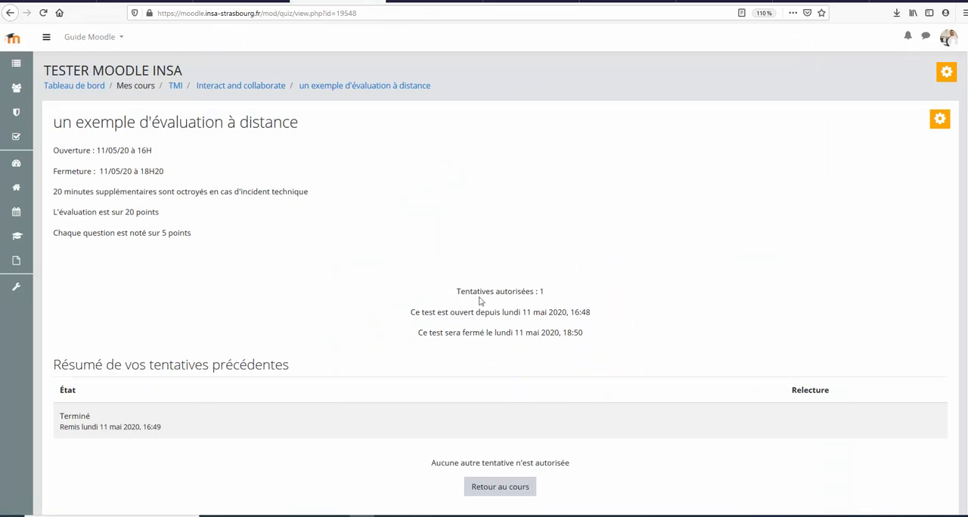
Step: Examine the student's summary of previous attempts and the closing time in the test description
{"action": "scroll", "coordinate": [394, 284], "scroll_direction": "down", "scroll_amount": 2}
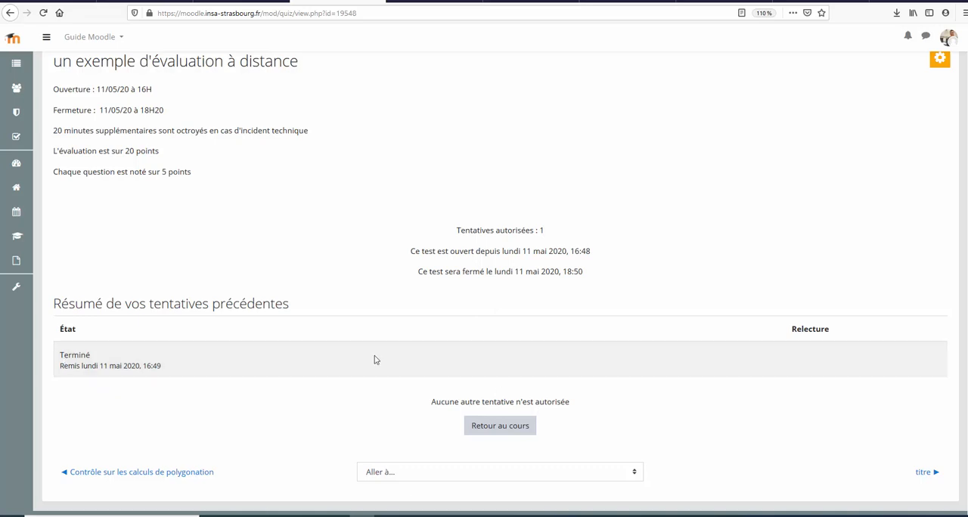
{"action": "scroll", "coordinate": [307, 235], "scroll_direction": "up", "scroll_amount": 2}
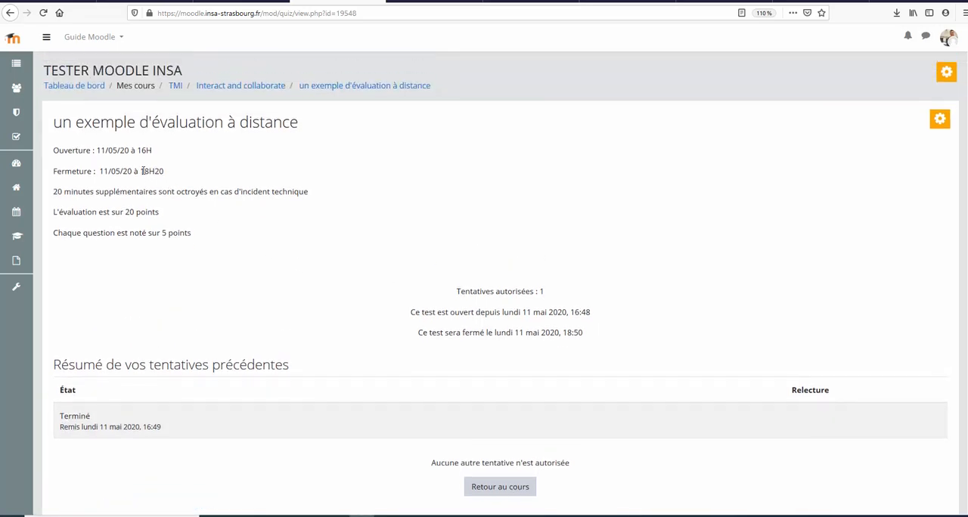
{"action": "double_click", "coordinate": [168, 170]}
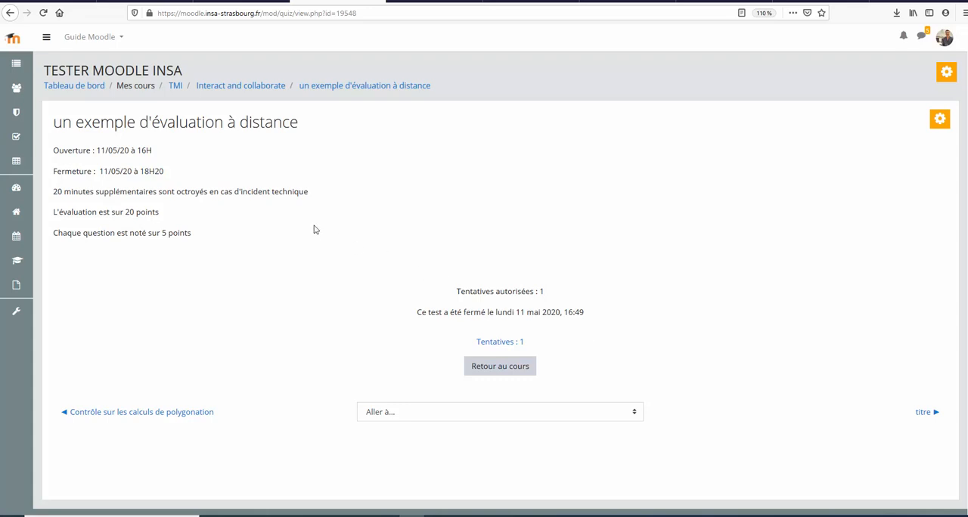
Step: Open the test's attempts report as the teacher and examine the grades per question and the grade distribution chart
{"action": "left_click", "coordinate": [939, 119]}
{"action": "left_click", "coordinate": [181, 133]}
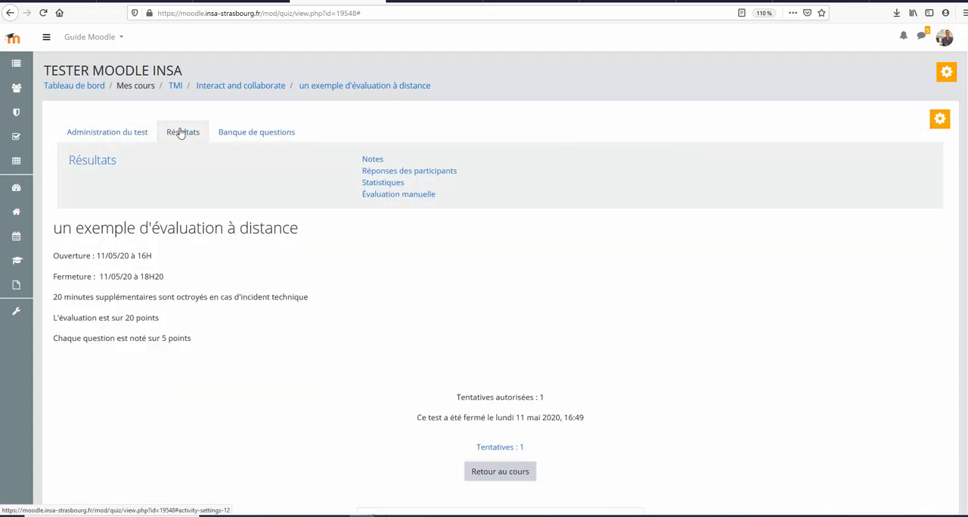
{"action": "left_click", "coordinate": [506, 449]}
{"action": "scroll", "coordinate": [385, 264], "scroll_direction": "down", "scroll_amount": 2}
{"action": "scroll", "coordinate": [383, 264], "scroll_direction": "down", "scroll_amount": 2}
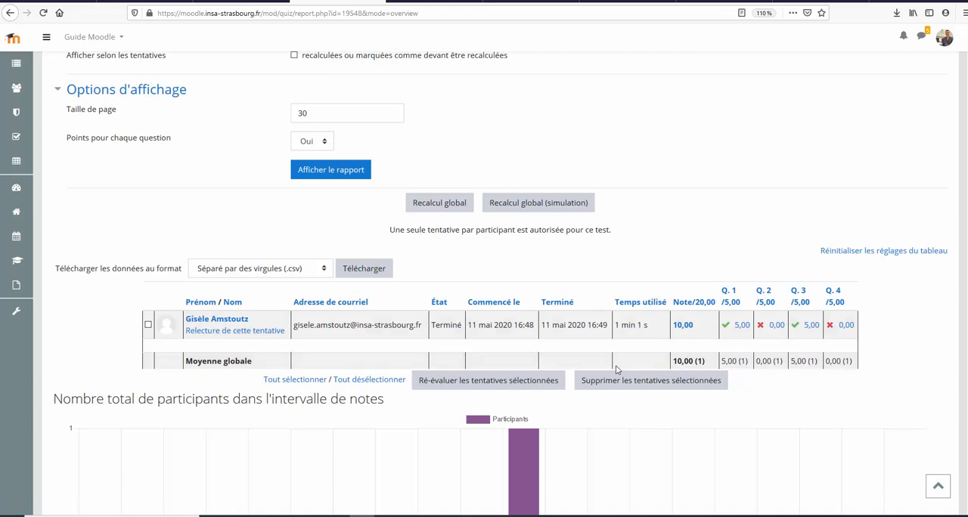
{"action": "scroll", "coordinate": [577, 335], "scroll_direction": "down", "scroll_amount": 6}
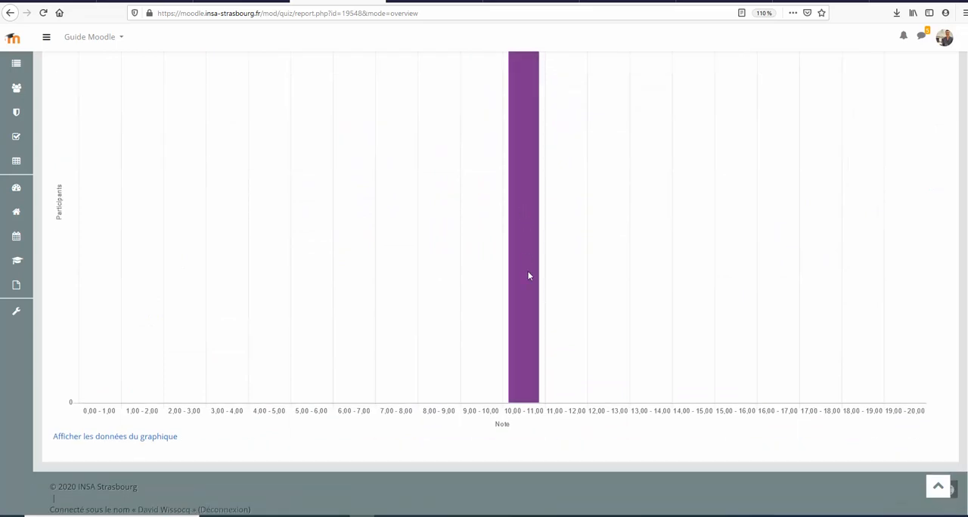
{"action": "scroll", "coordinate": [518, 265], "scroll_direction": "up", "scroll_amount": 3}
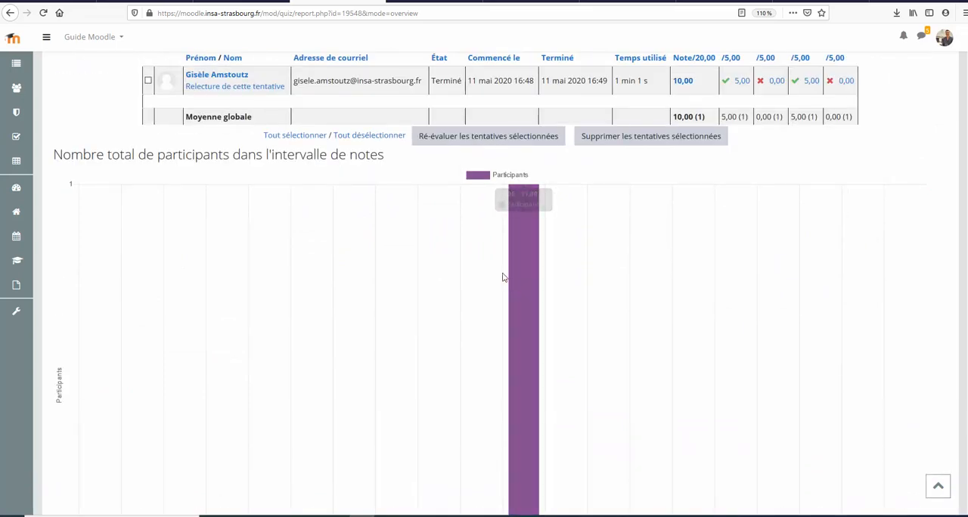
{"action": "scroll", "coordinate": [530, 242], "scroll_direction": "up", "scroll_amount": 4}
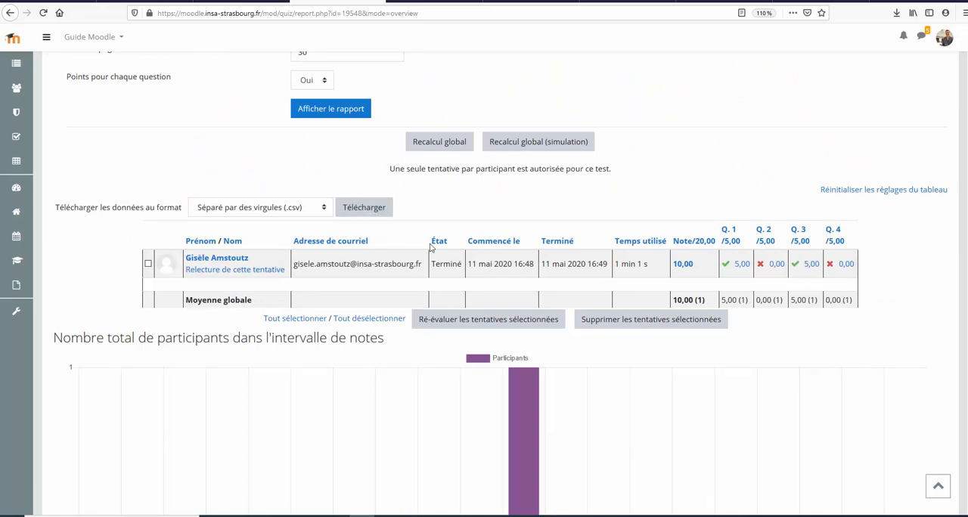
{"action": "scroll", "coordinate": [423, 322], "scroll_direction": "up", "scroll_amount": 5}
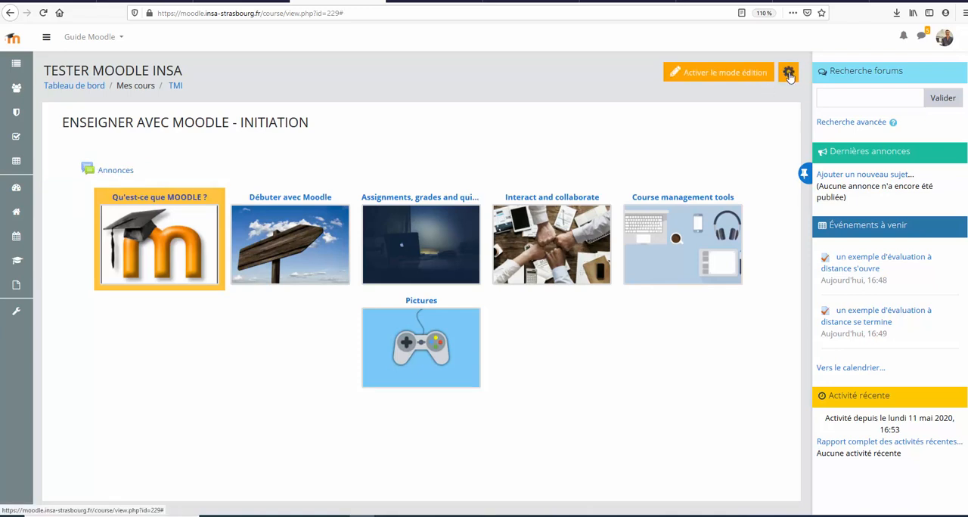
Step: Set Afficher le carnet de notes aux étudiants to Oui in the course's Apparence settings and save the course settings
{"action": "left_click", "coordinate": [788, 74]}
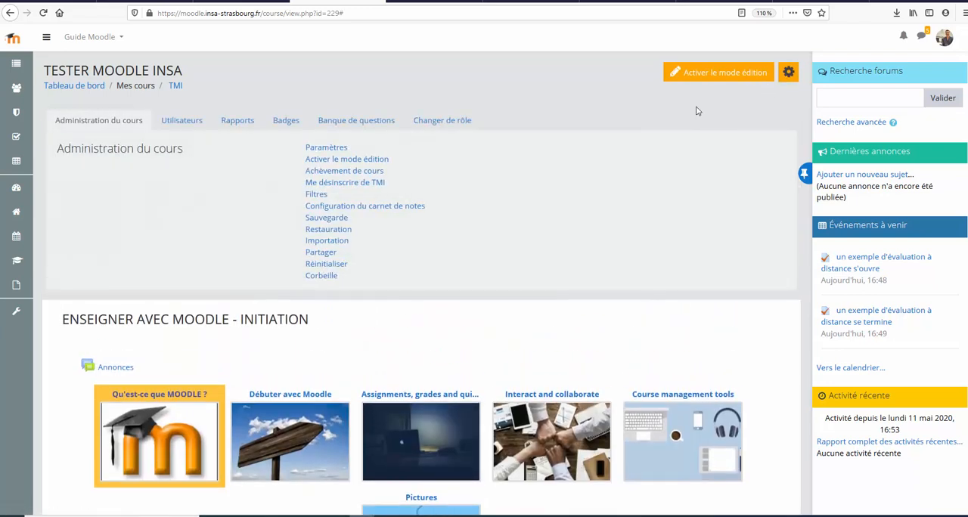
{"action": "left_click", "coordinate": [313, 150]}
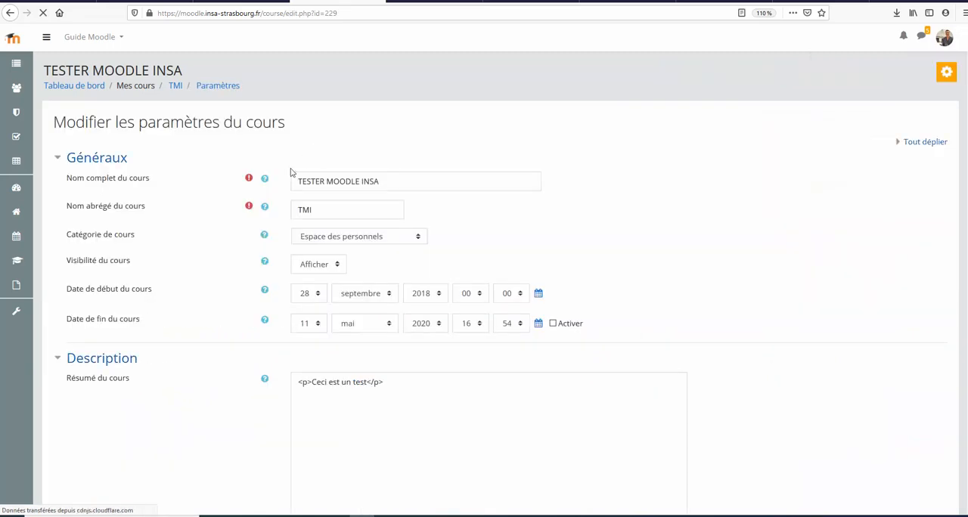
{"action": "scroll", "coordinate": [237, 242], "scroll_direction": "down", "scroll_amount": 5}
{"action": "scroll", "coordinate": [237, 245], "scroll_direction": "down", "scroll_amount": 5}
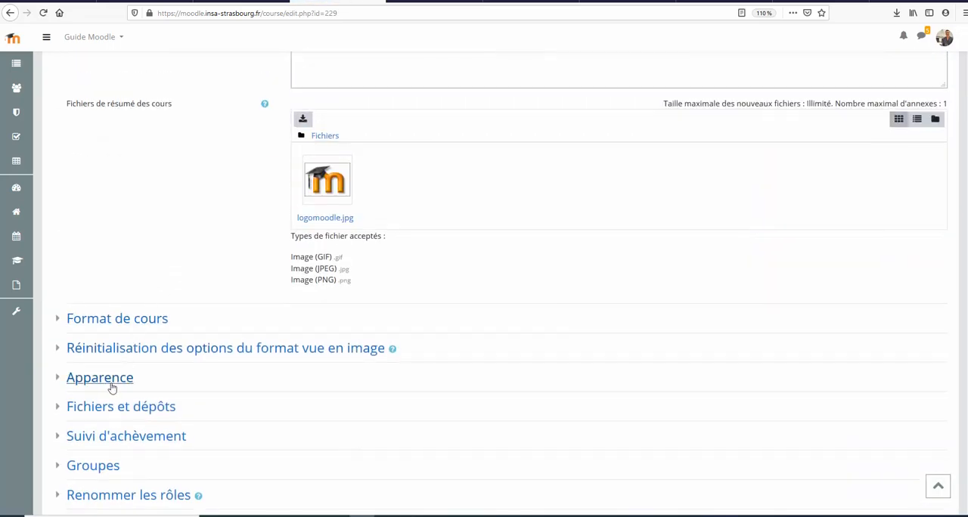
{"action": "left_click", "coordinate": [56, 381]}
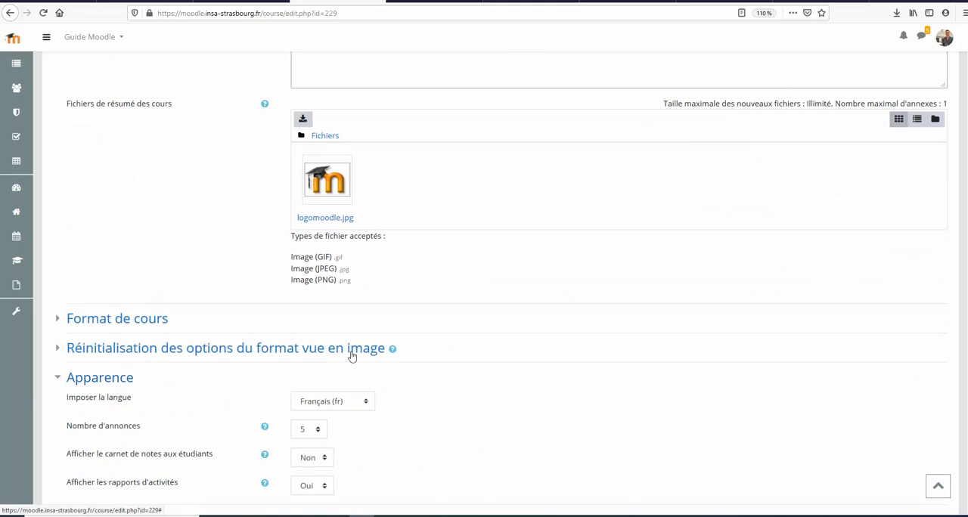
{"action": "left_click", "coordinate": [307, 459]}
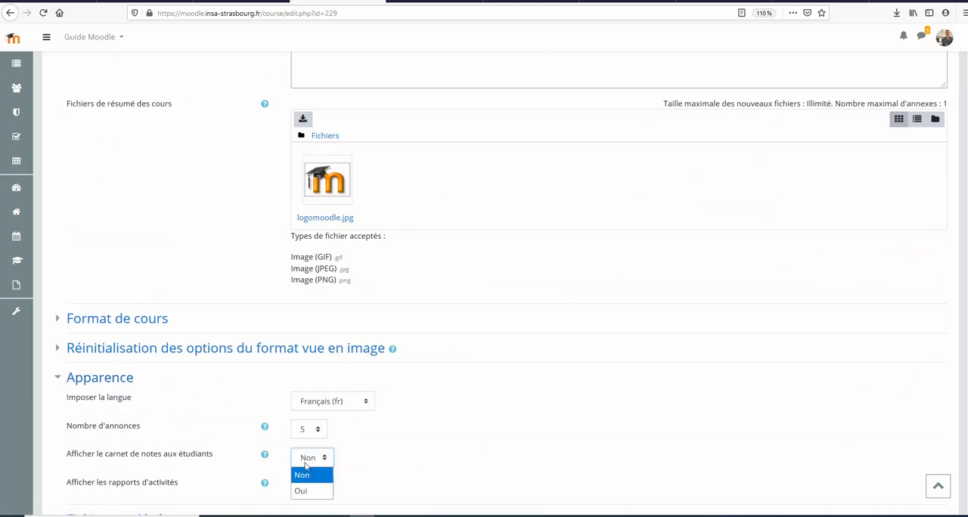
{"action": "left_click", "coordinate": [311, 492]}
{"action": "scroll", "coordinate": [540, 374], "scroll_direction": "down", "scroll_amount": 5}
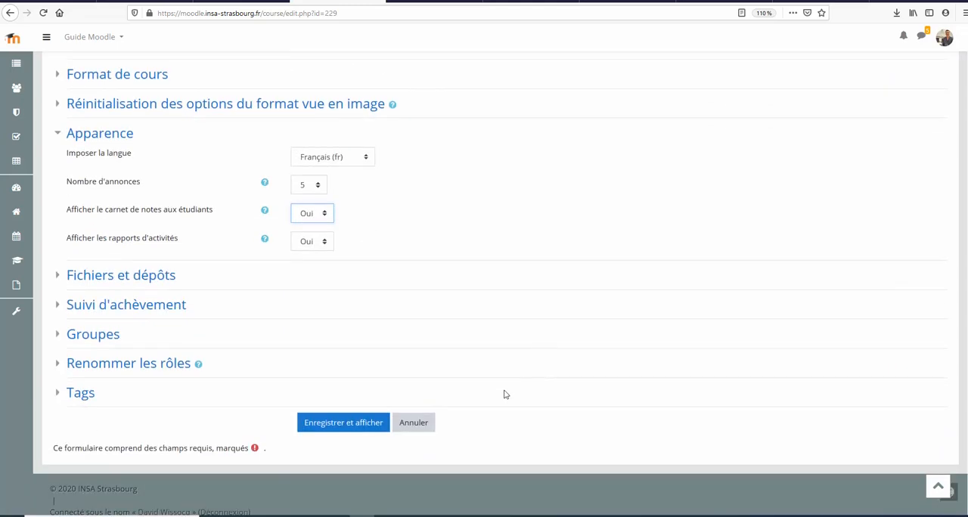
{"action": "left_click", "coordinate": [354, 423]}
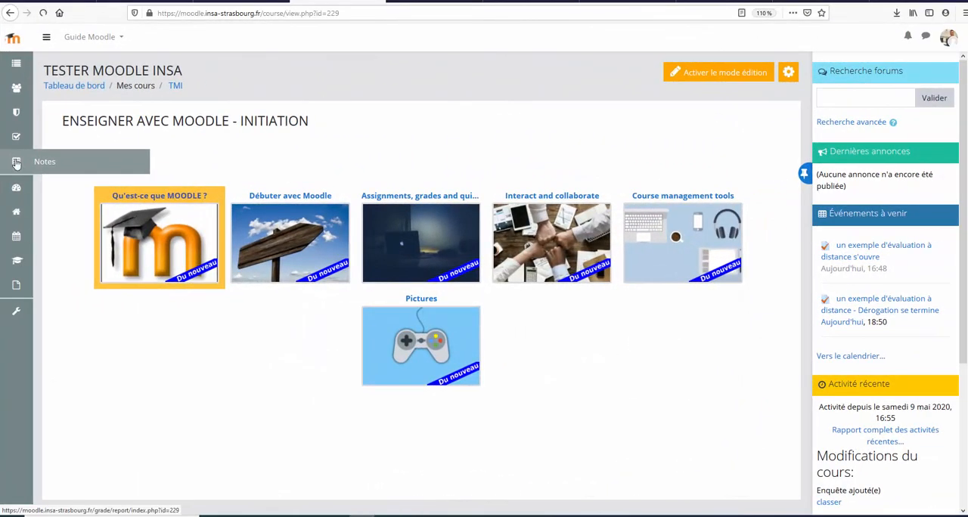
Step: Open the student's grade report for the course and check the grade for "un exemple d'évaluation à distance"
{"action": "left_click", "coordinate": [15, 163]}
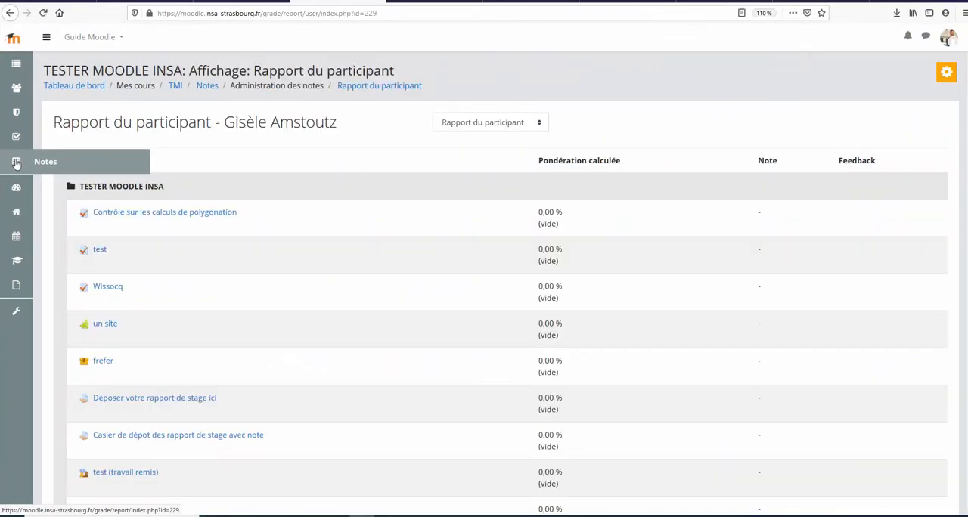
{"action": "scroll", "coordinate": [185, 196], "scroll_direction": "down", "scroll_amount": 10}
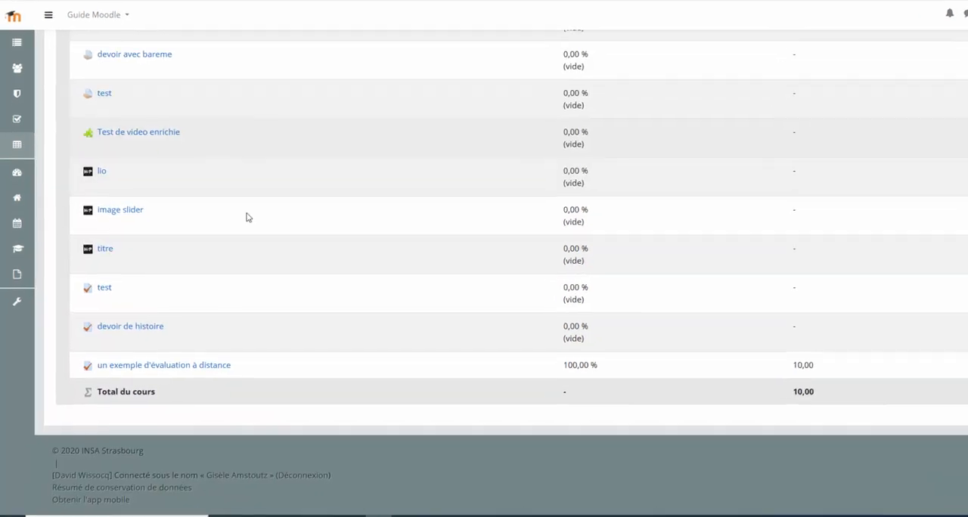